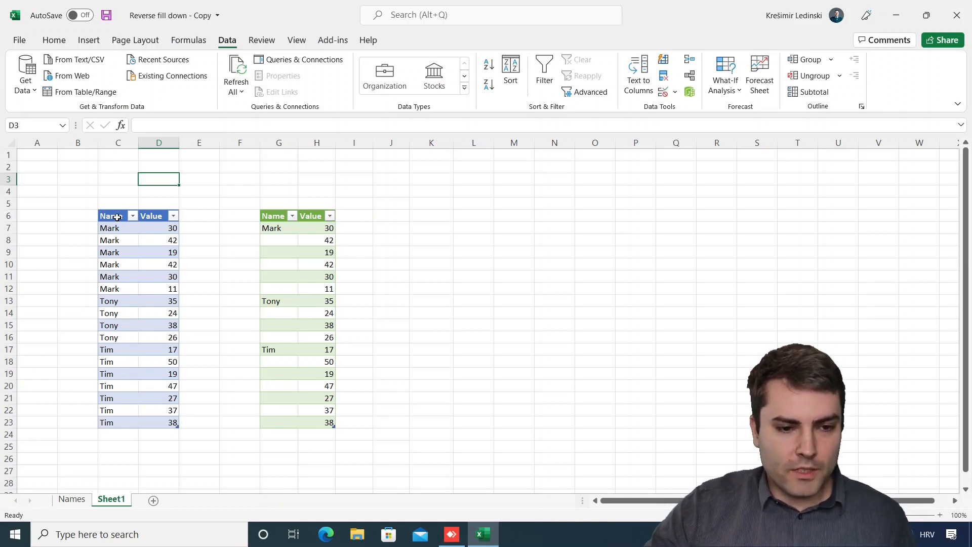
# Step: Compare the blue table's fully filled Name column with the green table, where repeated names are left blank
pyautogui.moveTo(117, 228); pyautogui.dragTo(151, 418)
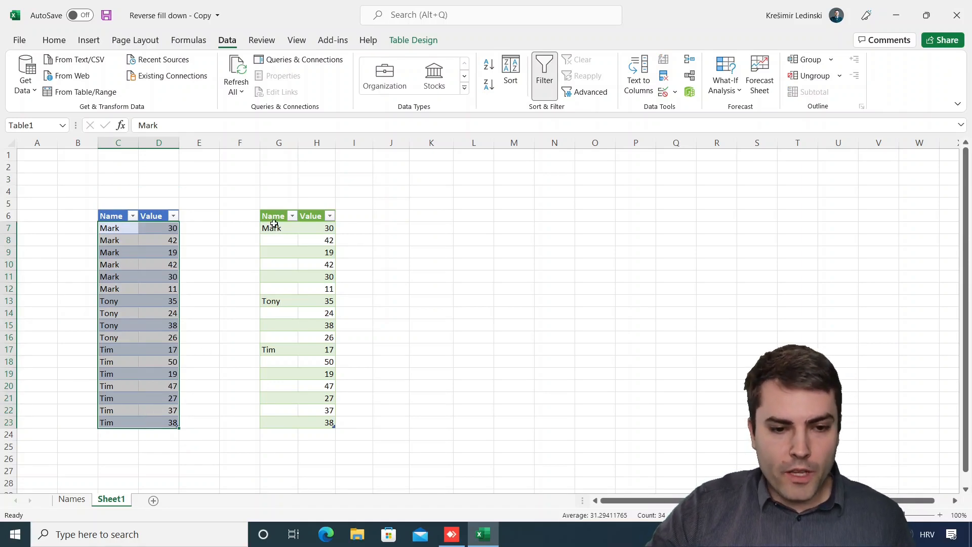
pyautogui.moveTo(273, 227); pyautogui.dragTo(322, 424)
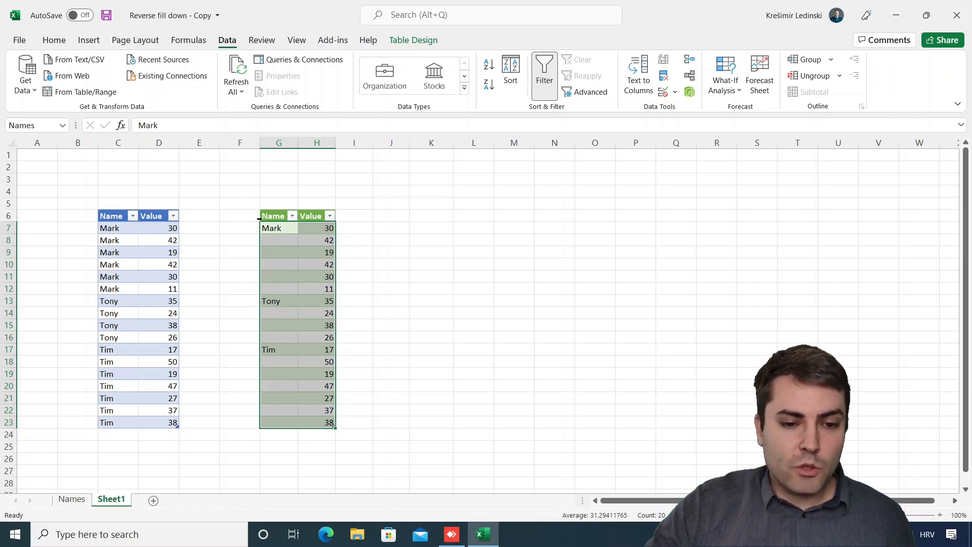
pyautogui.click(277, 229)
pyautogui.click(111, 228)
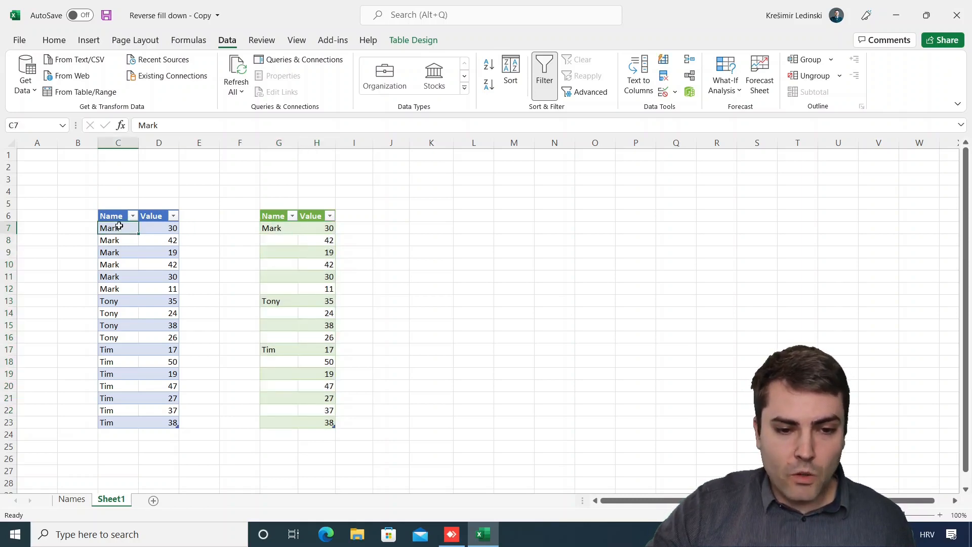
pyautogui.moveTo(277, 228); pyautogui.dragTo(275, 289)
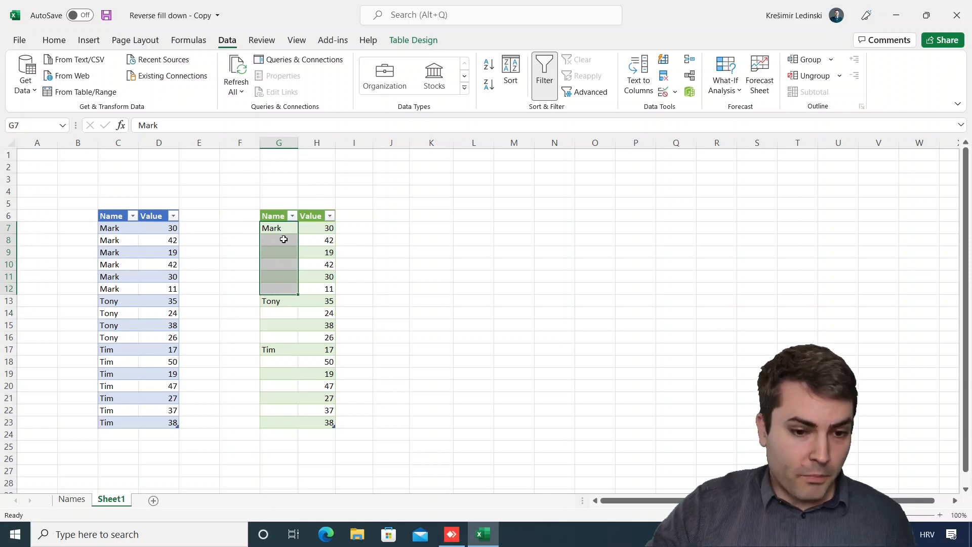
pyautogui.moveTo(283, 238); pyautogui.dragTo(278, 296)
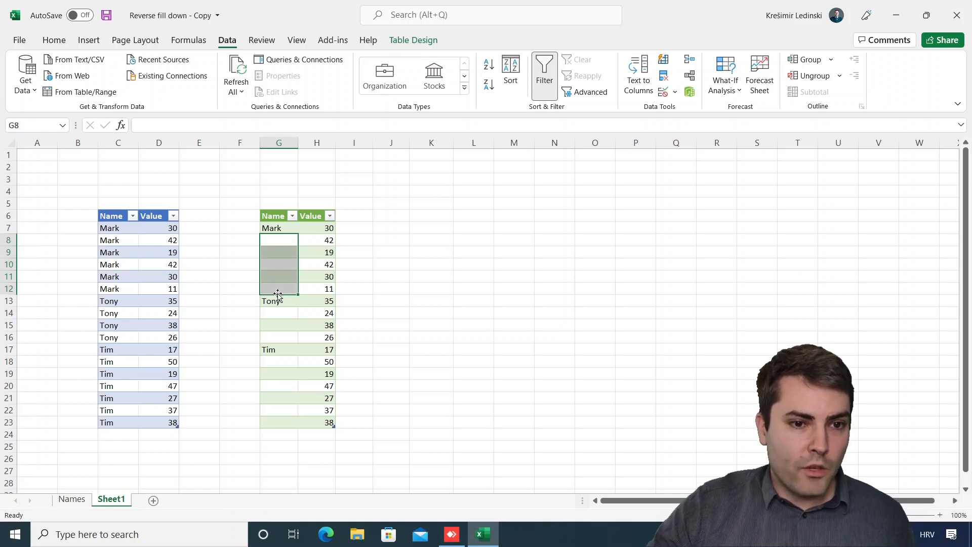
# Step: Load the blue Name and Value table into the Power Query Editor and maximise the editor window
pyautogui.click(139, 263)
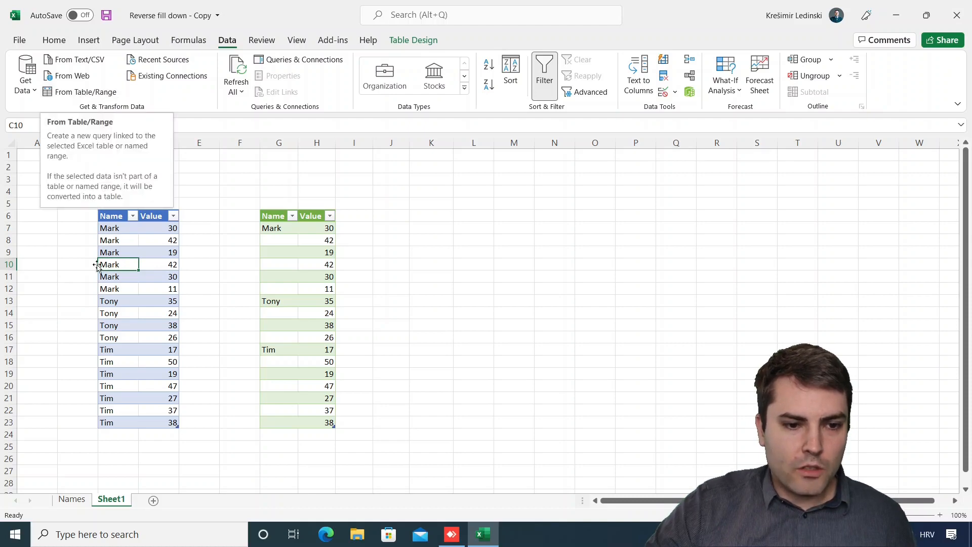
pyautogui.click(81, 93)
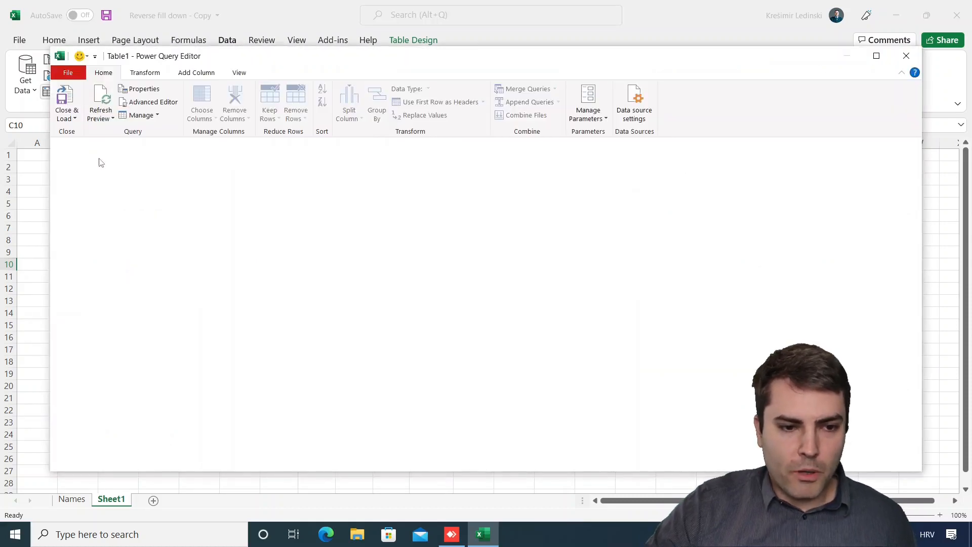
pyautogui.click(872, 58)
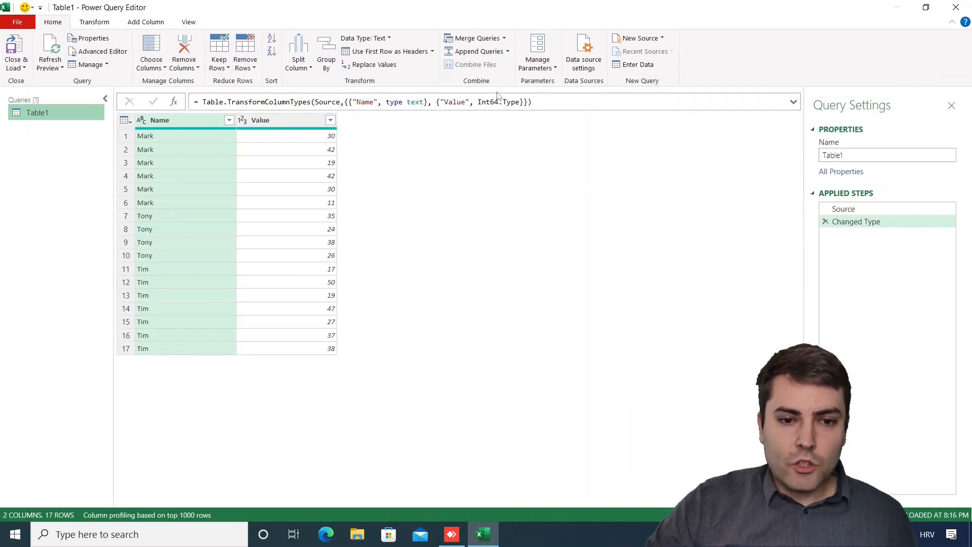
# Step: Group the rows by Name using the All Rows operation, keeping Count as the new column name
pyautogui.click(108, 23)
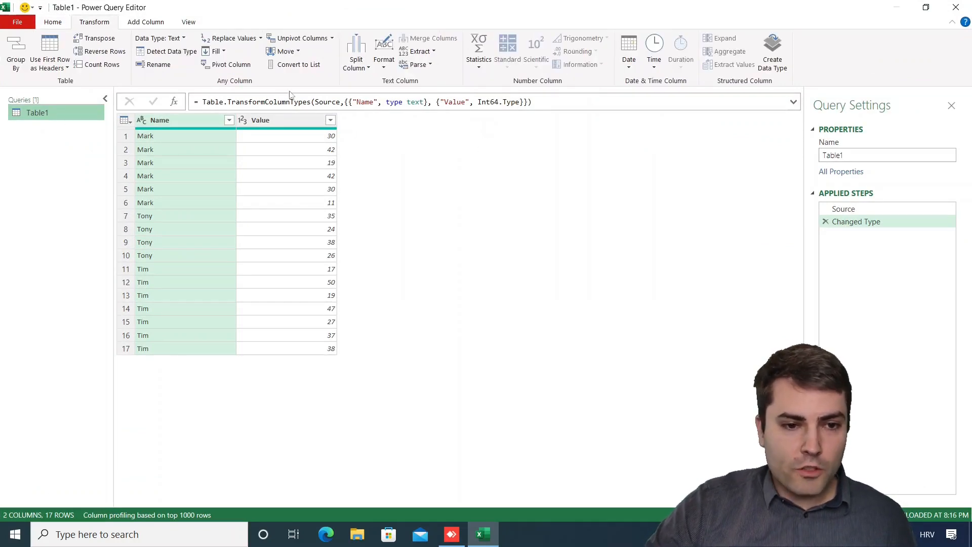
pyautogui.click(49, 20)
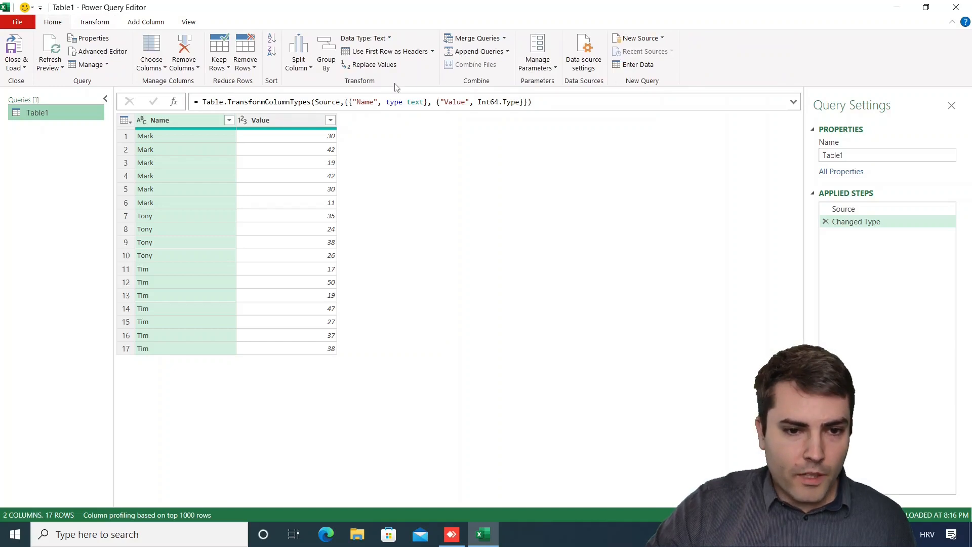
pyautogui.click(325, 64)
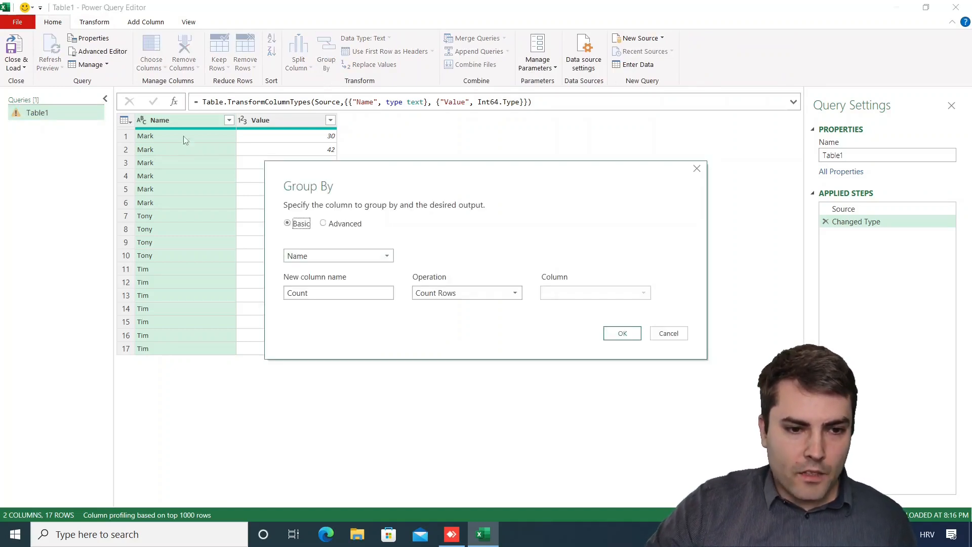
pyautogui.click(446, 293)
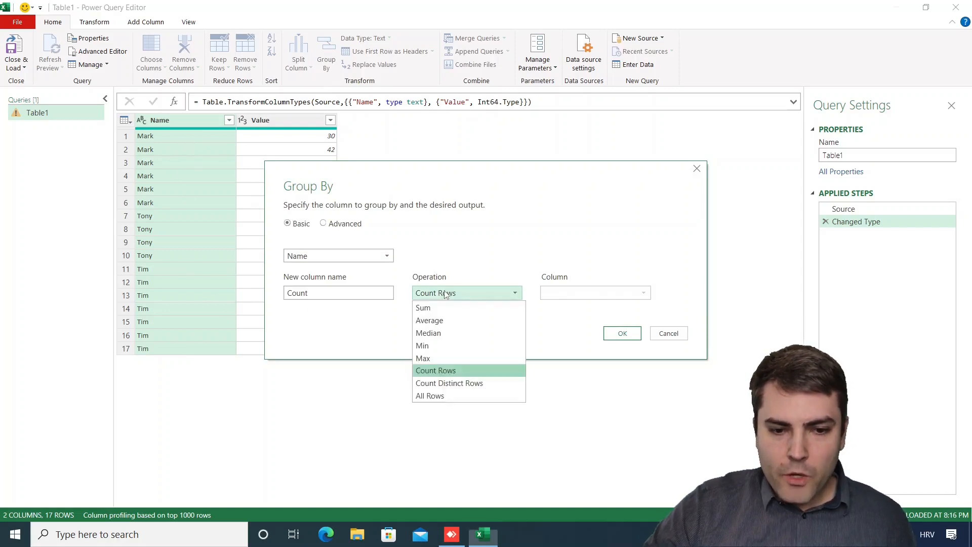
pyautogui.click(444, 400)
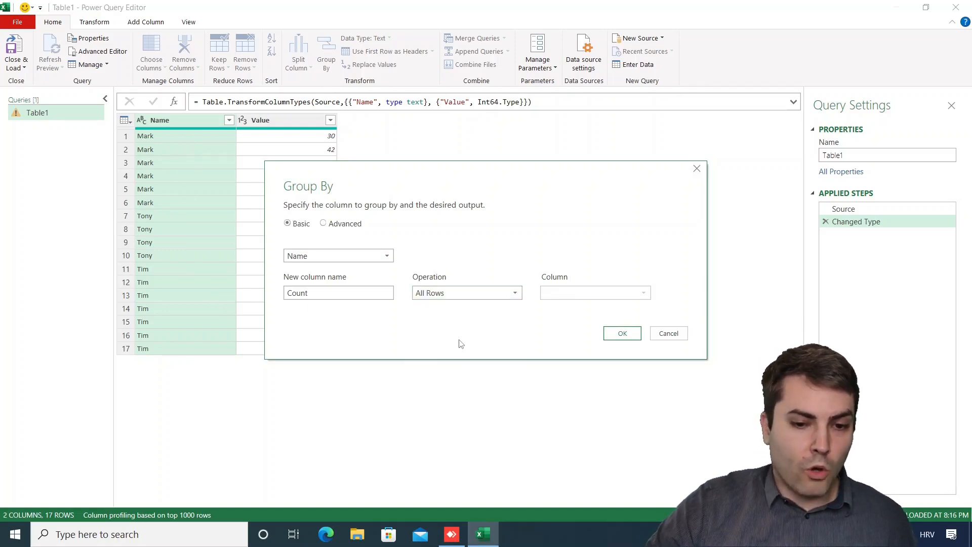
pyautogui.click(622, 334)
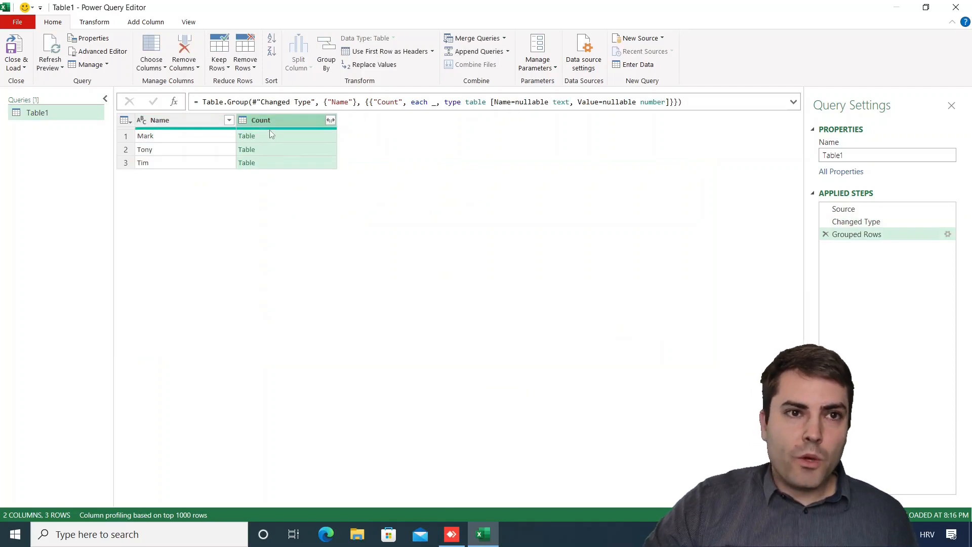
# Step: Preview the nested tables in the Count column for the grouped names, ending on the first group
pyautogui.click(297, 147)
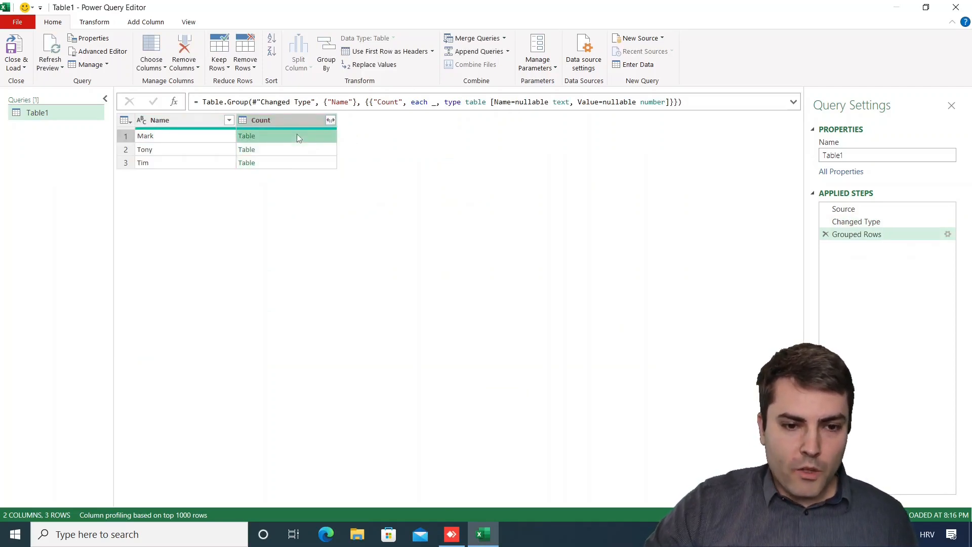
pyautogui.click(289, 166)
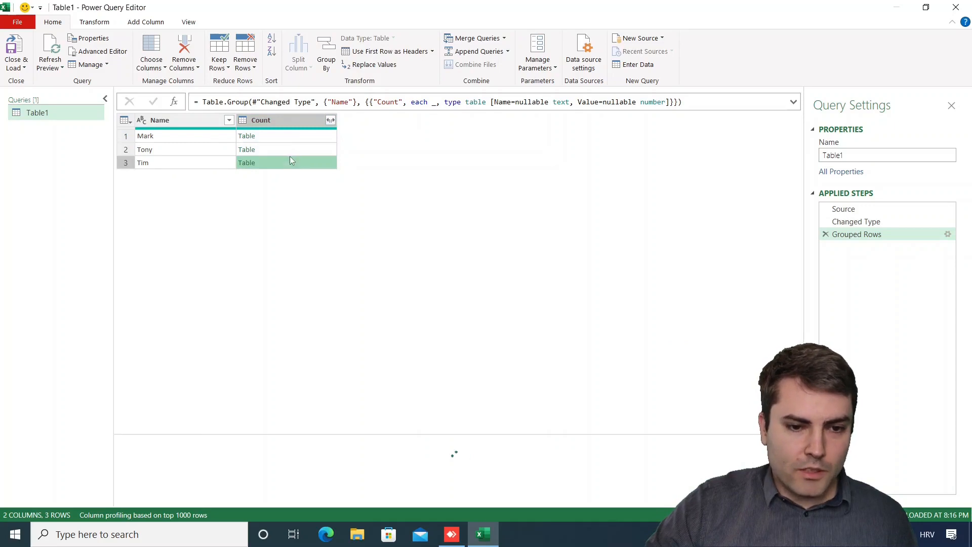
pyautogui.click(289, 137)
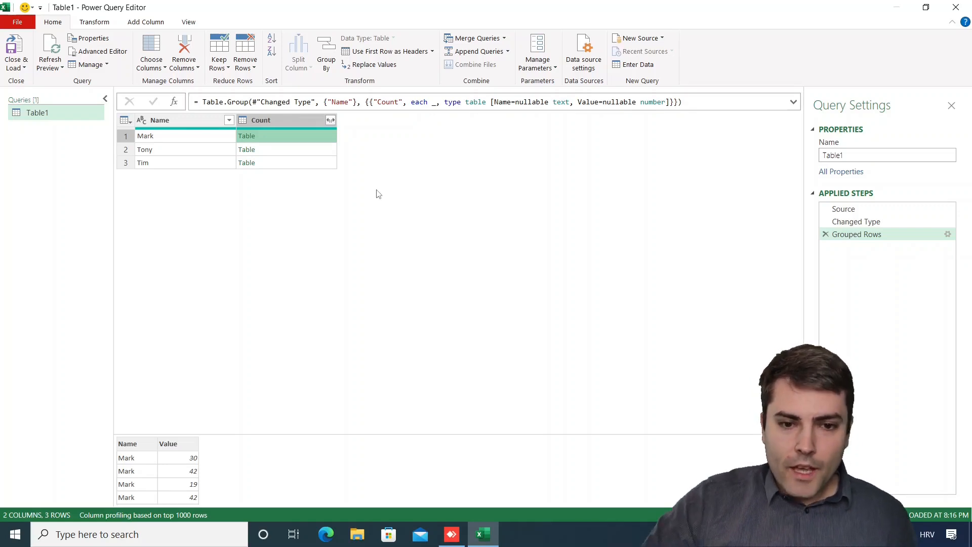
# Step: Replace the underscore after "each" in the Grouped Rows formula with Table.AddIndexColumn(_,"index",1,1) and apply it
pyautogui.doubleClick(433, 102)
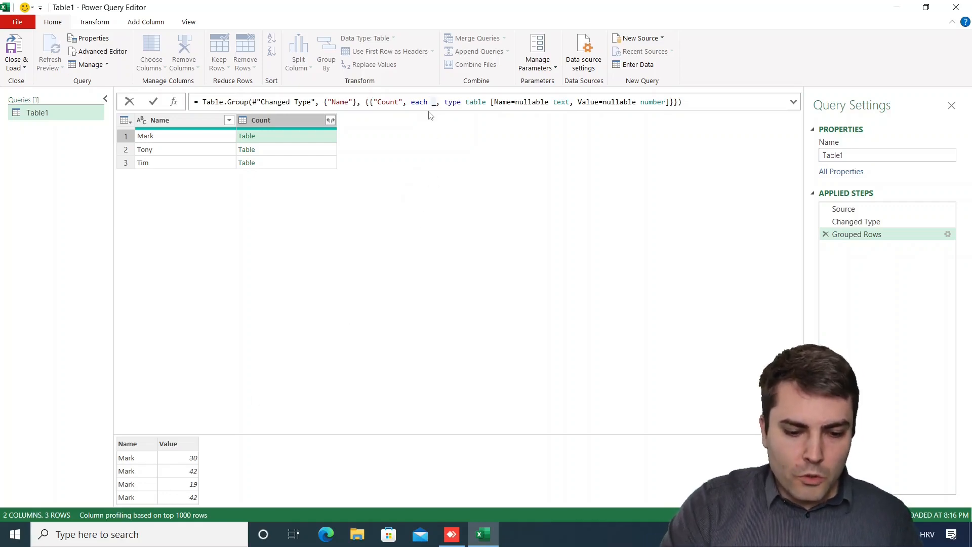
pyautogui.write('TA')
pyautogui.press('BackSpace')
pyautogui.write('abl')
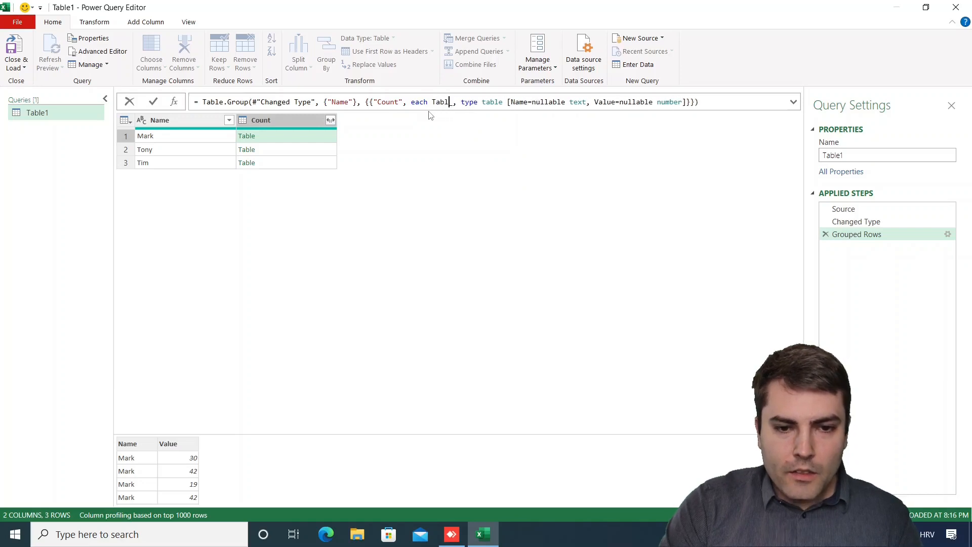
pyautogui.write('e.Add')
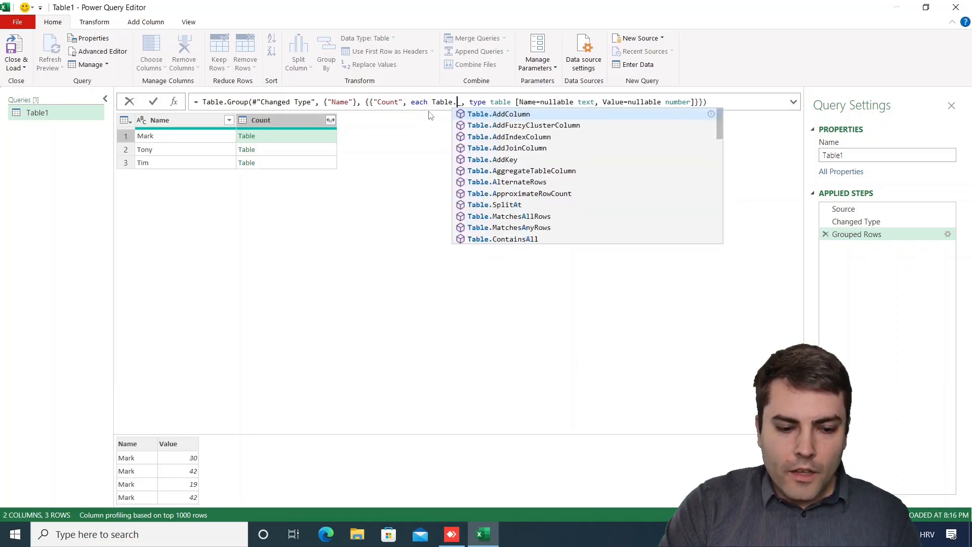
pyautogui.write('in')
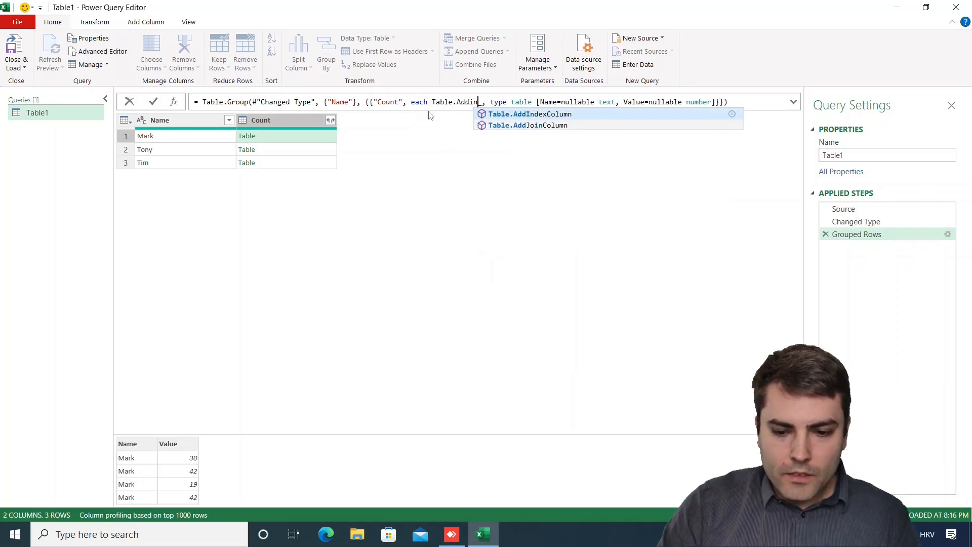
pyautogui.press('Tab')
pyautogui.write('(')
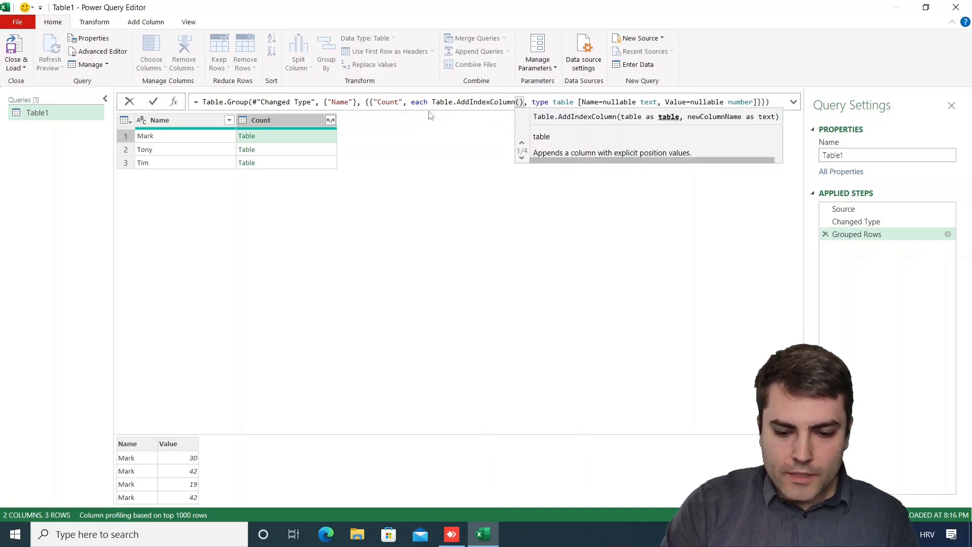
pyautogui.write('_')
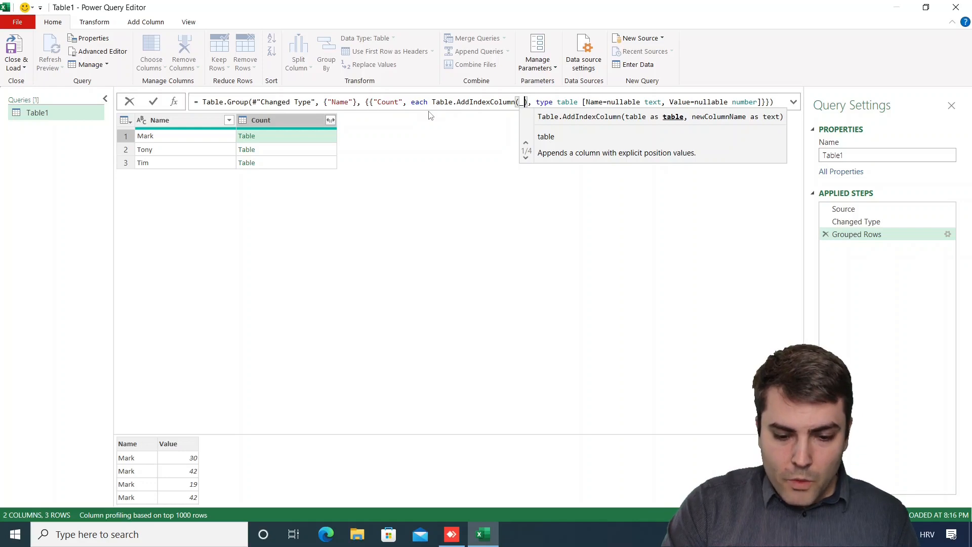
pyautogui.write(',')
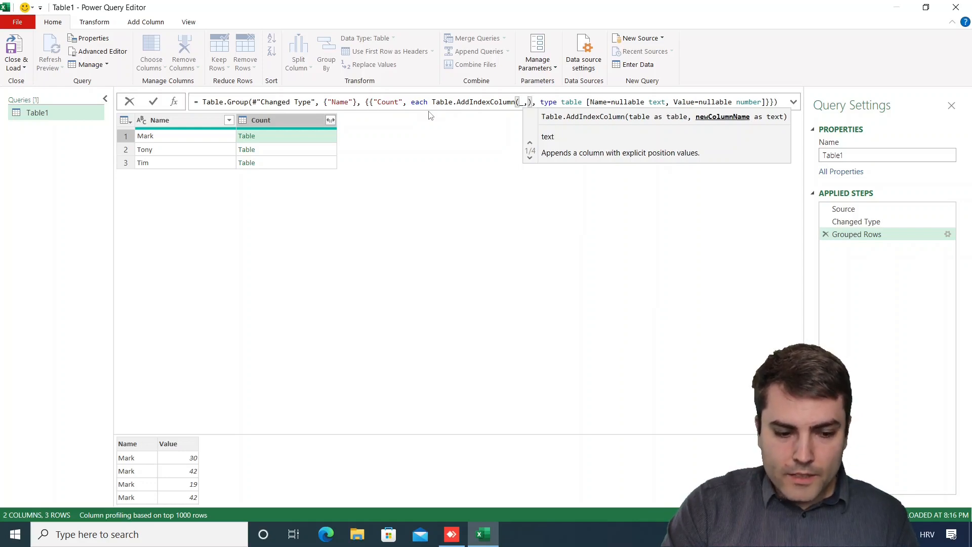
pyautogui.write('"index"')
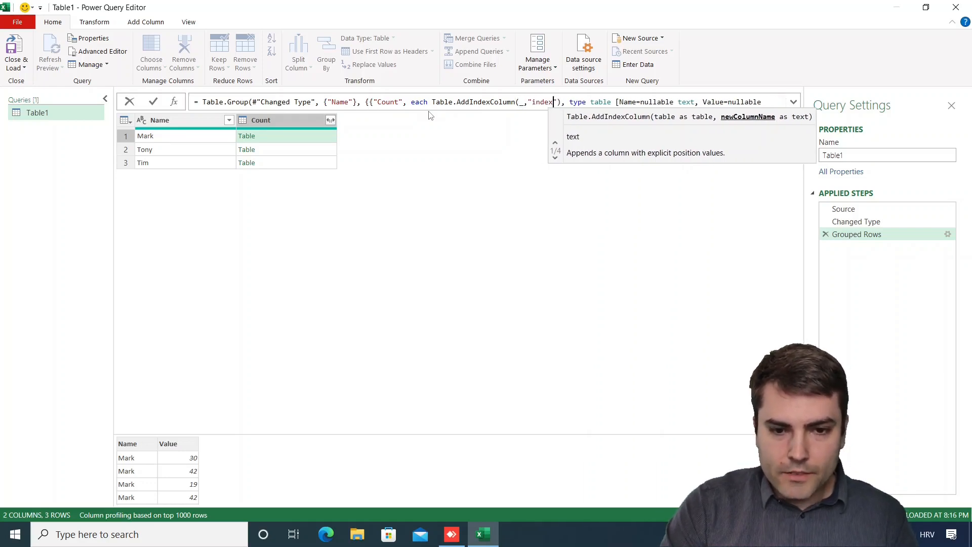
pyautogui.write(',1,1')
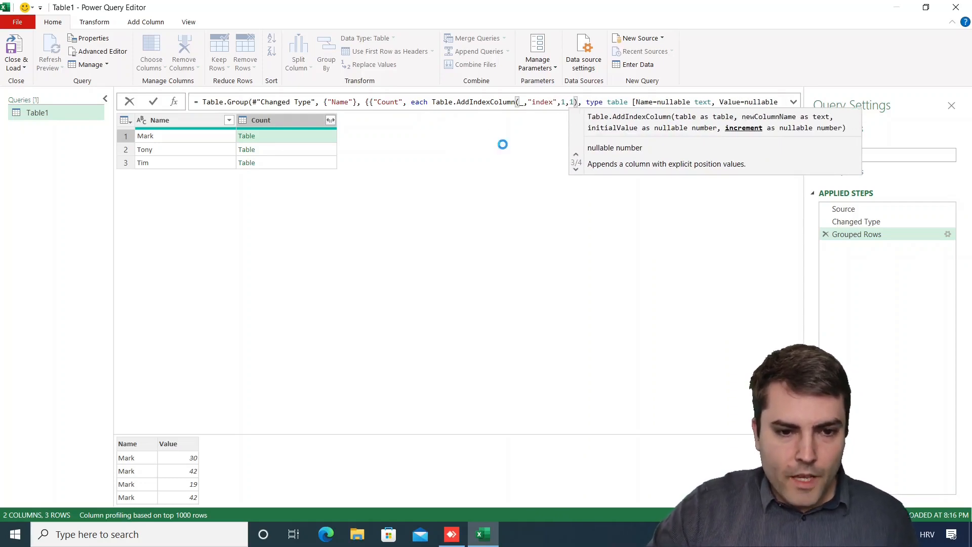
pyautogui.press('Return')
# Step: Preview the first group's nested table and check the index numbering through its rows
pyautogui.click(315, 139)
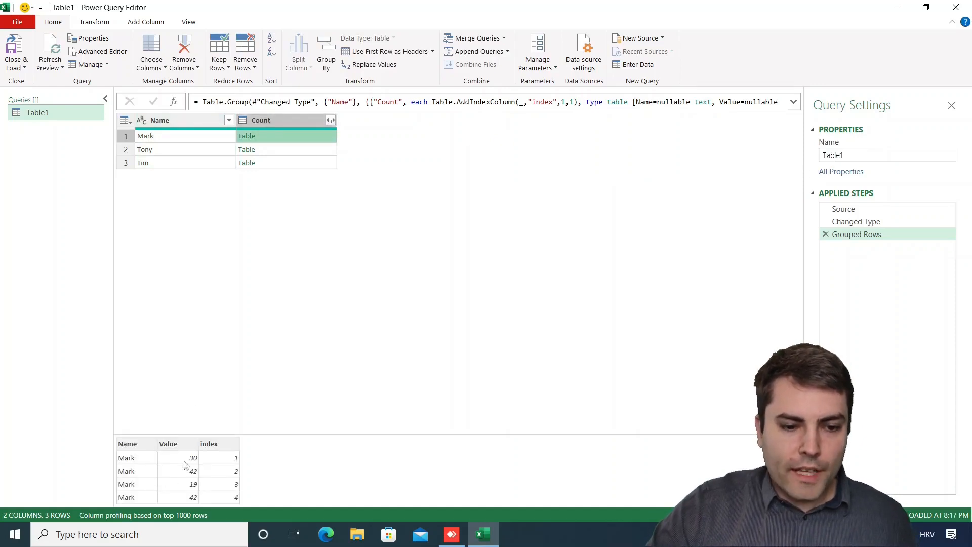
pyautogui.scroll(-1, 221, 456)
pyautogui.scroll(-2, 218, 476)
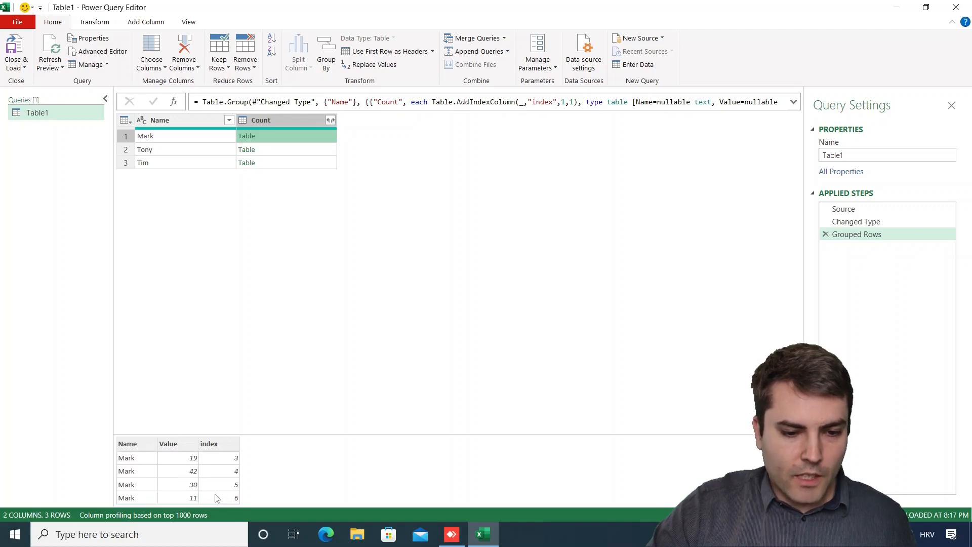
pyautogui.scroll(2, 216, 499)
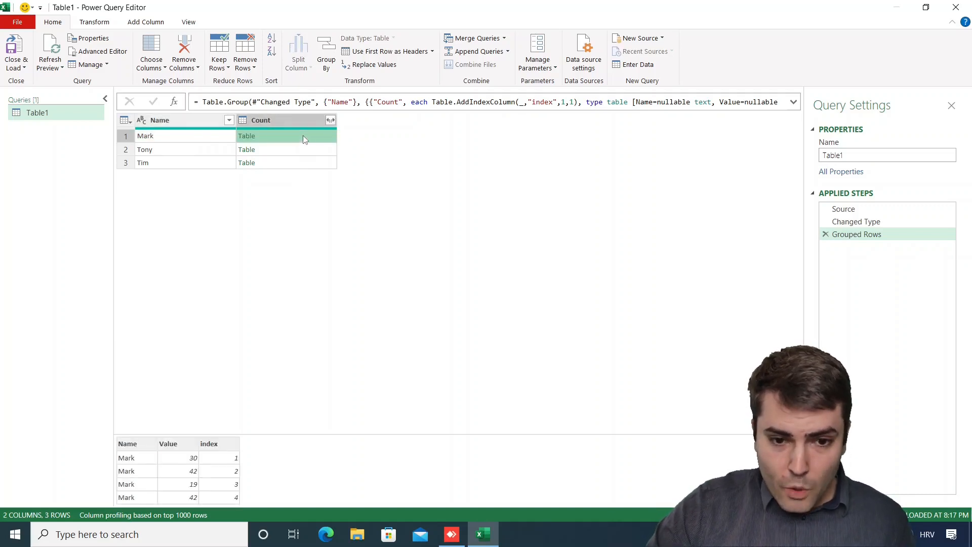
# Step: Expand the Count column with only the Value field, without using the original column name as prefix
pyautogui.click(331, 120)
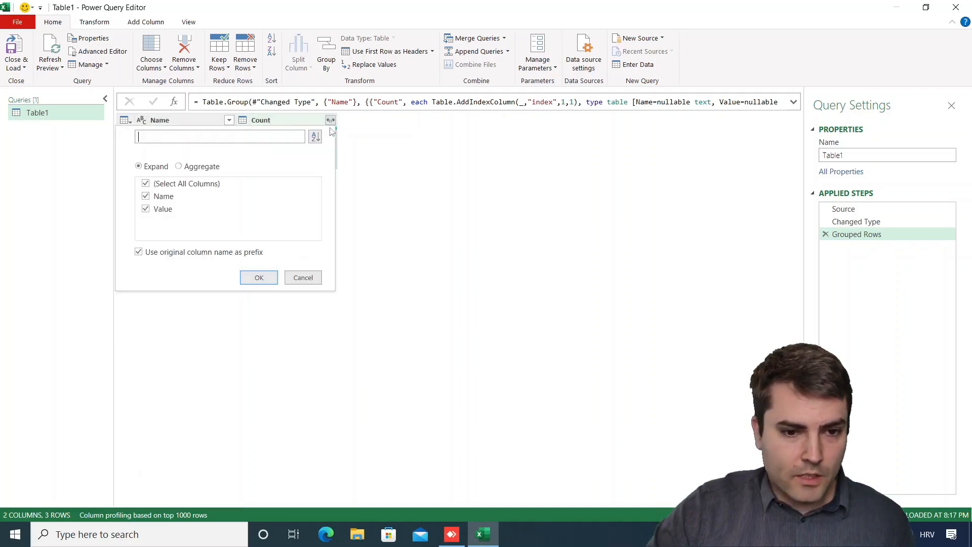
pyautogui.click(138, 252)
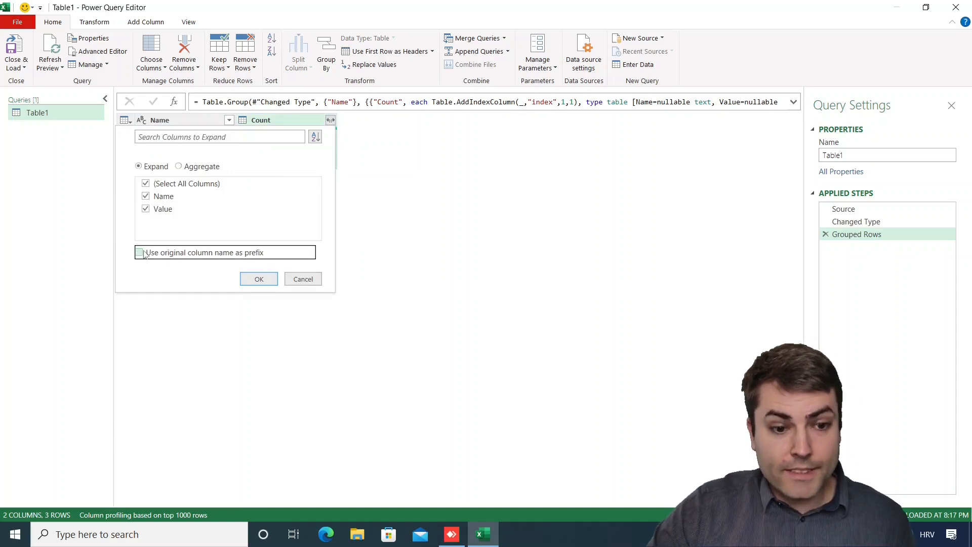
pyautogui.click(146, 197)
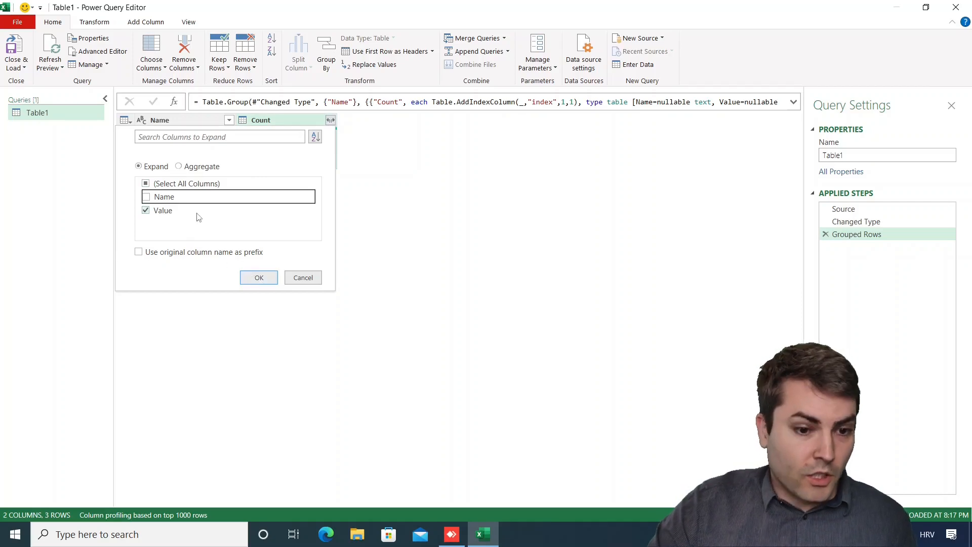
pyautogui.click(258, 279)
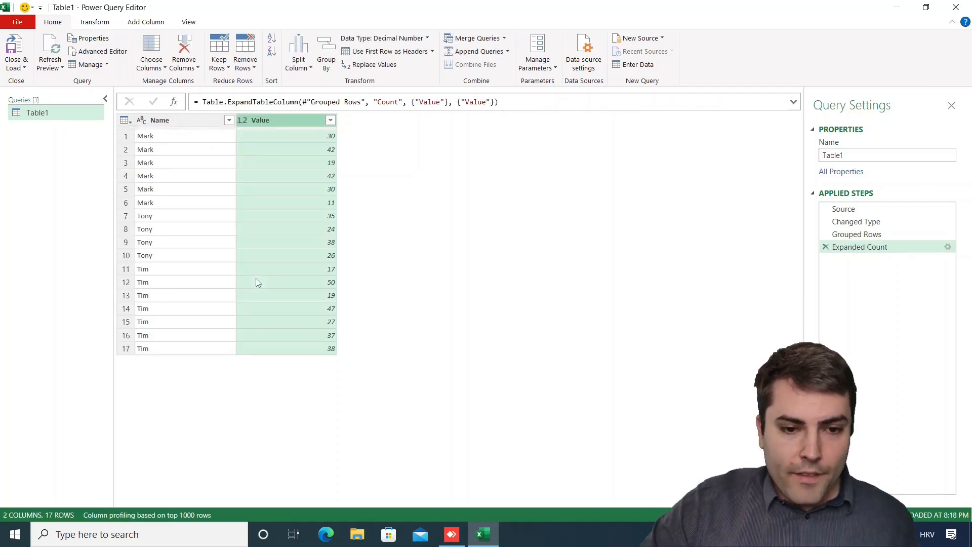
# Step: Add "index" after "Value" in both column lists of the Expanded Count formula and apply it
pyautogui.click(446, 102)
pyautogui.write(',"index')
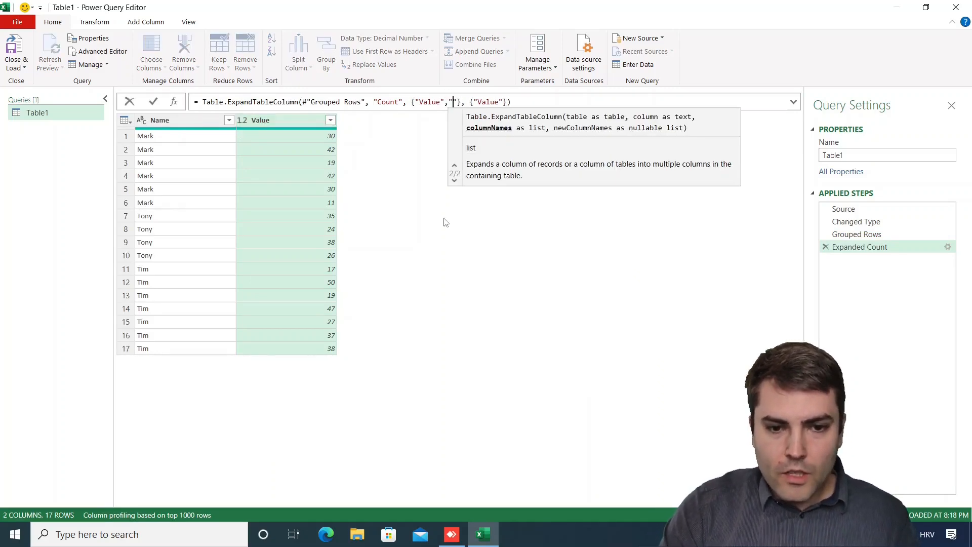
pyautogui.click(525, 101)
pyautogui.write(',"')
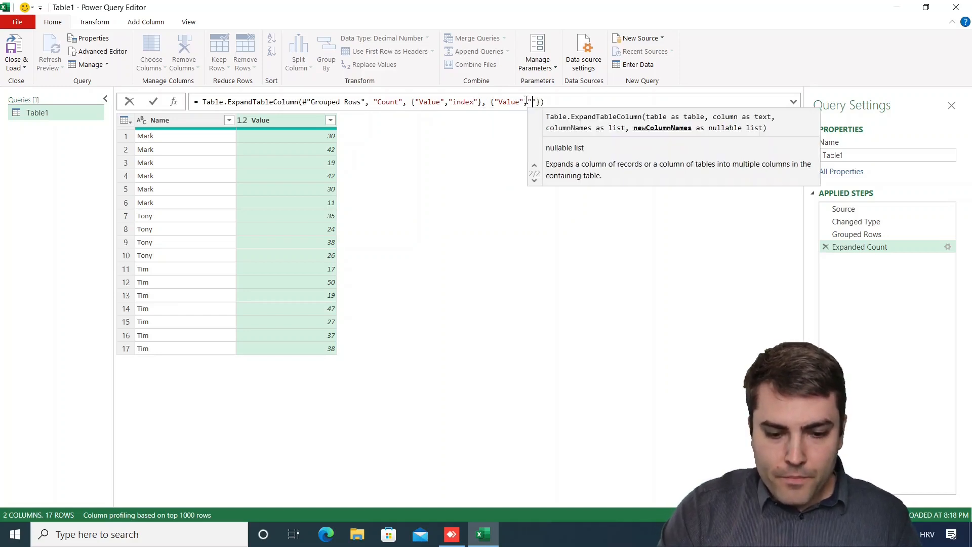
pyautogui.write('index')
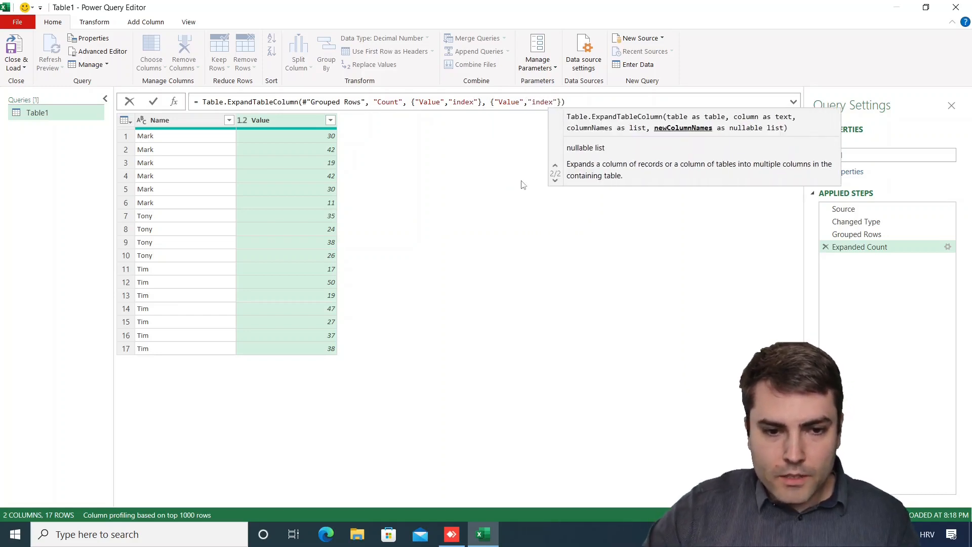
pyautogui.press('Return')
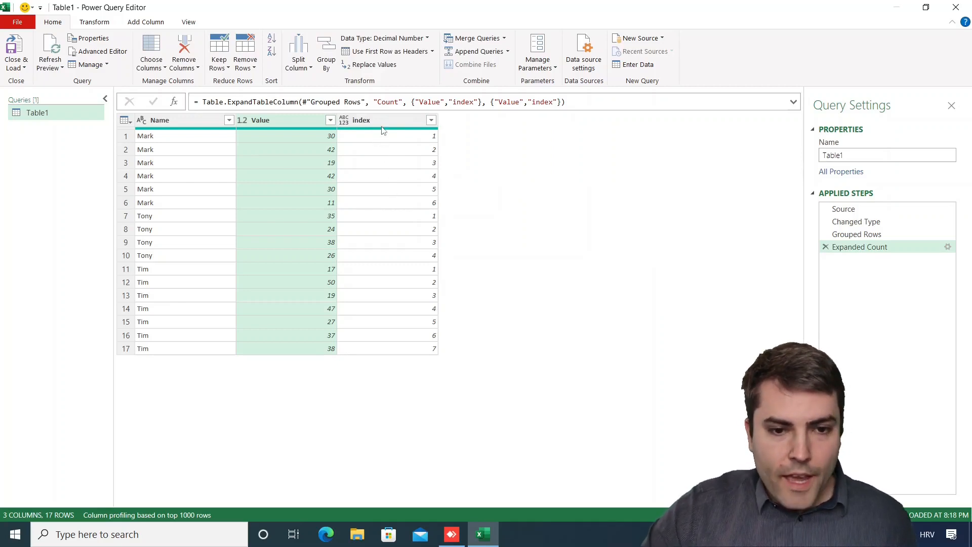
# Step: Add a conditional column that outputs the Name column when index equals 1 and null otherwise
pyautogui.click(146, 21)
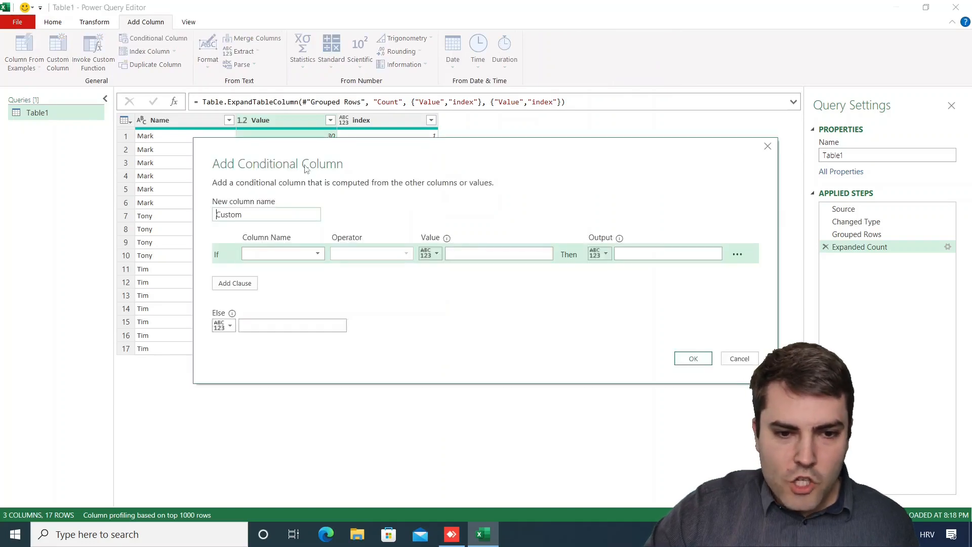
pyautogui.click(281, 253)
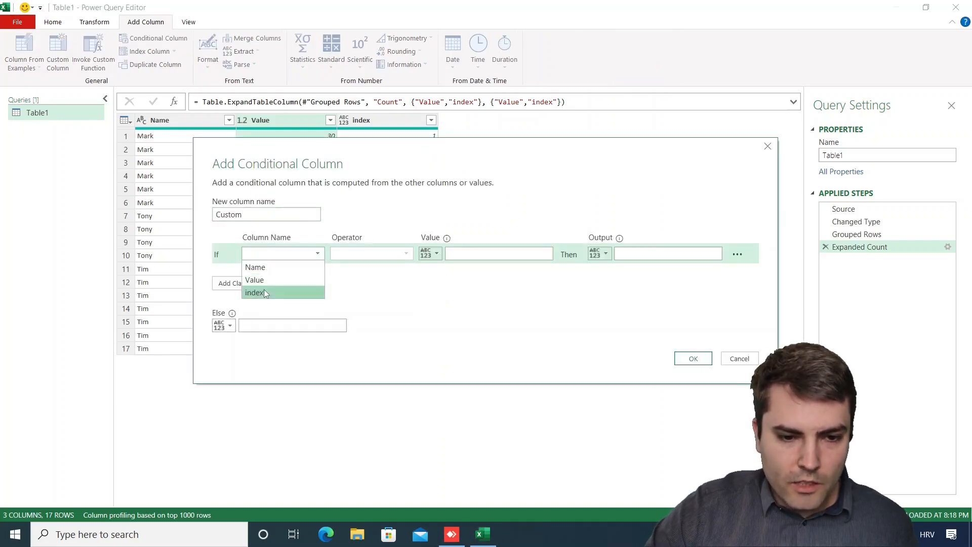
pyautogui.click(261, 293)
pyautogui.click(468, 255)
pyautogui.write('1')
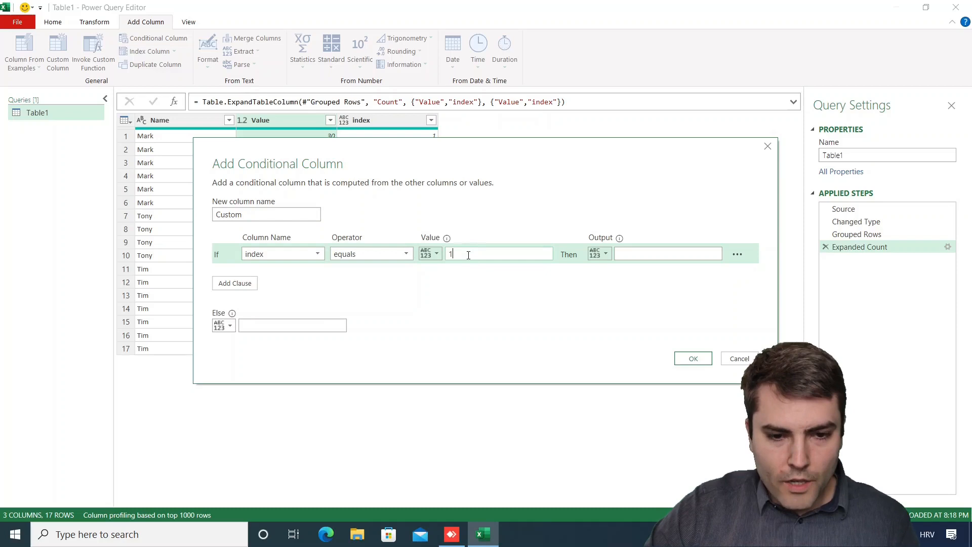
pyautogui.click(601, 254)
pyautogui.click(628, 280)
pyautogui.click(643, 258)
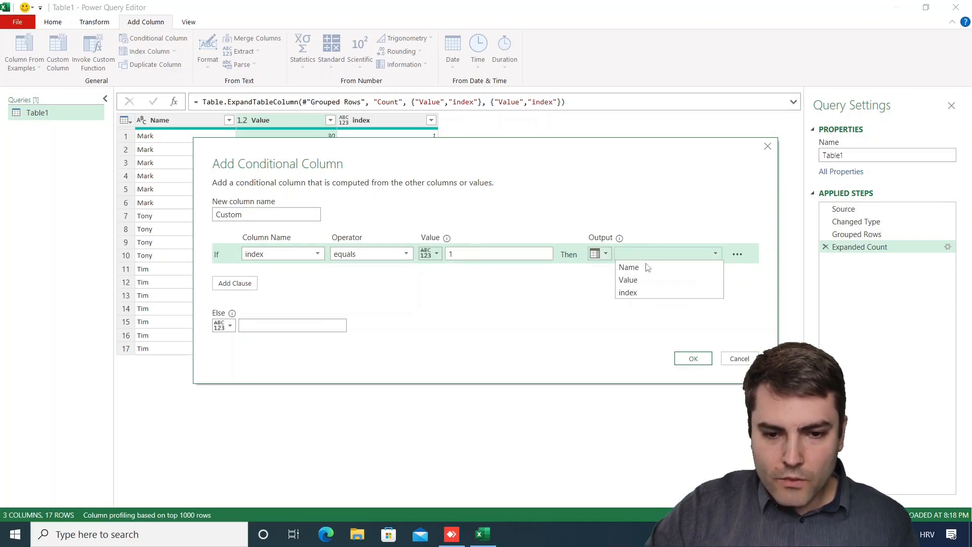
pyautogui.click(639, 267)
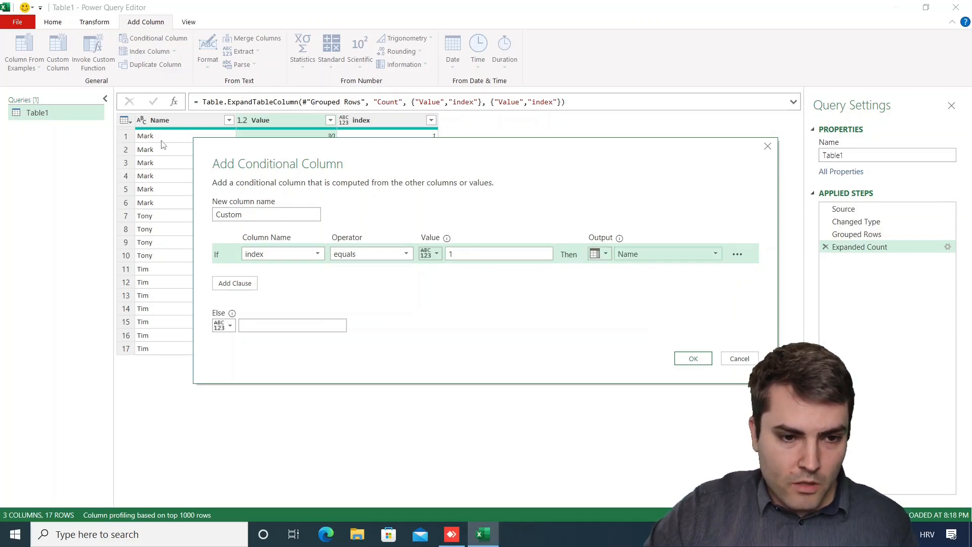
pyautogui.click(255, 327)
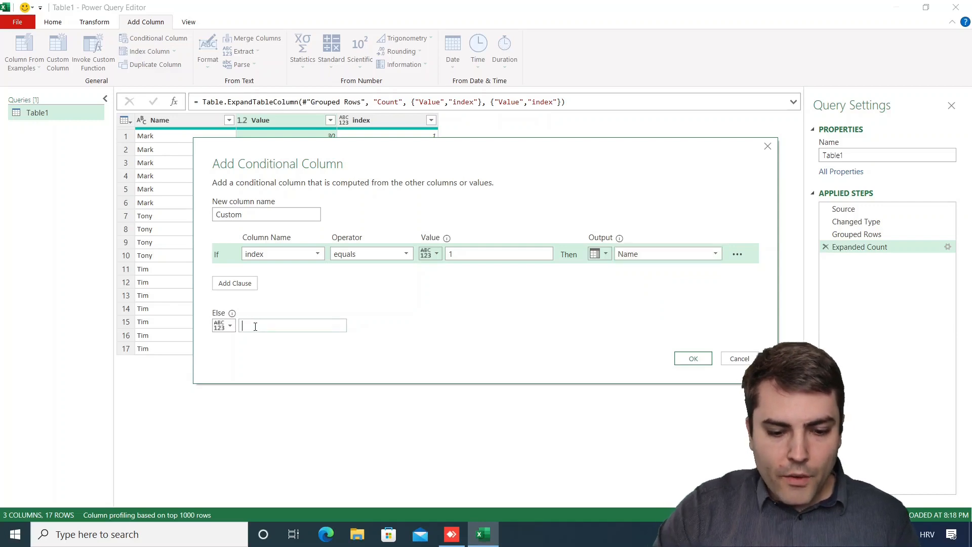
pyautogui.write('null')
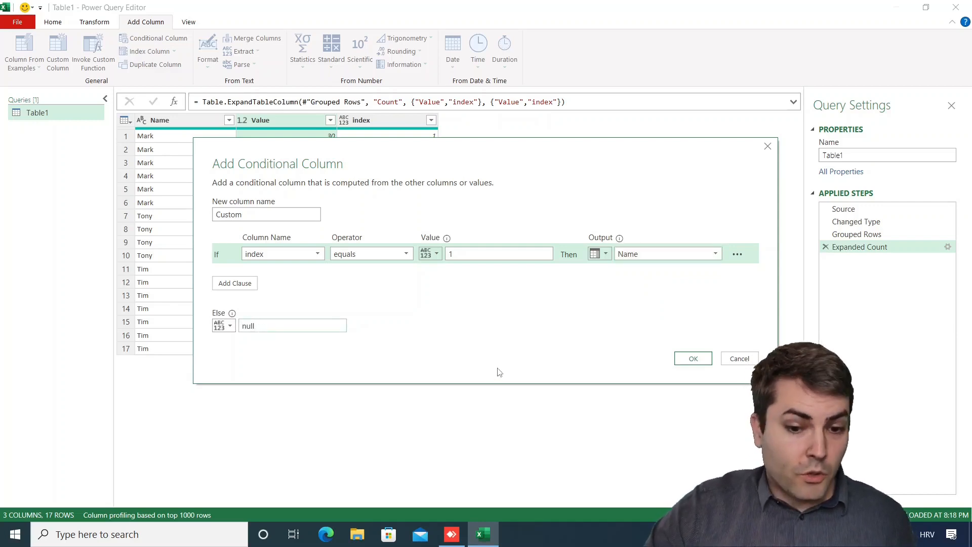
pyautogui.click(693, 360)
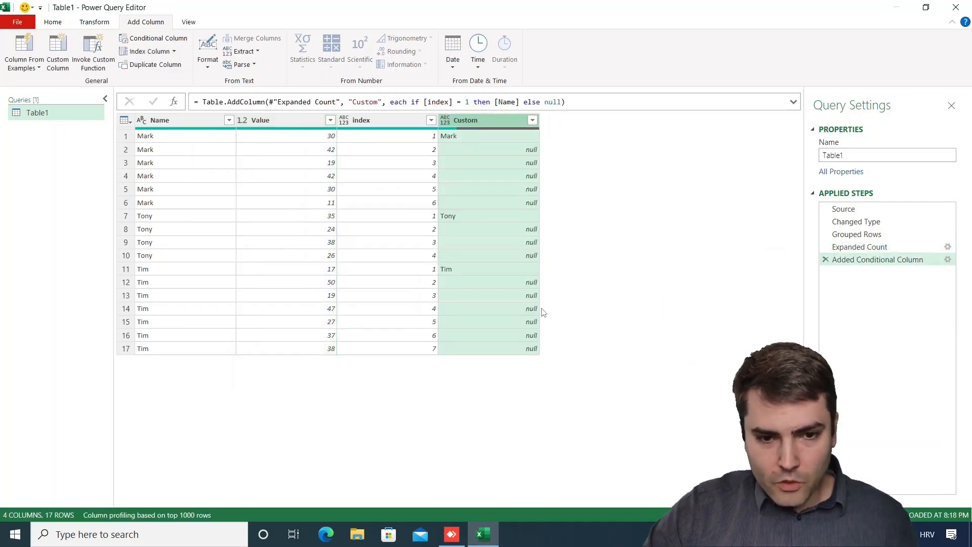
# Step: Keep only the Custom and Value columns, with Custom first, and rename Custom to Name
pyautogui.click(257, 122)
pyautogui.rightClick(285, 126)
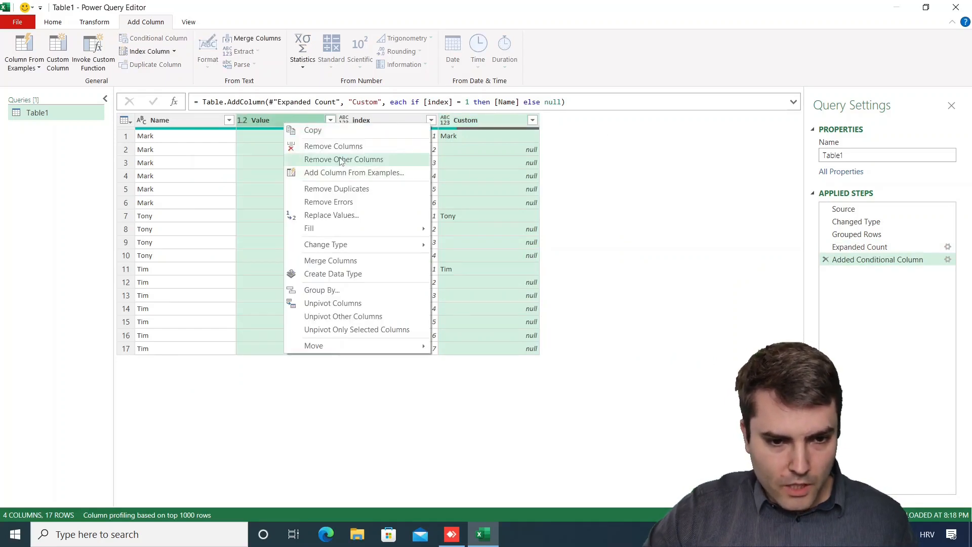
pyautogui.click(340, 160)
pyautogui.doubleClick(181, 120)
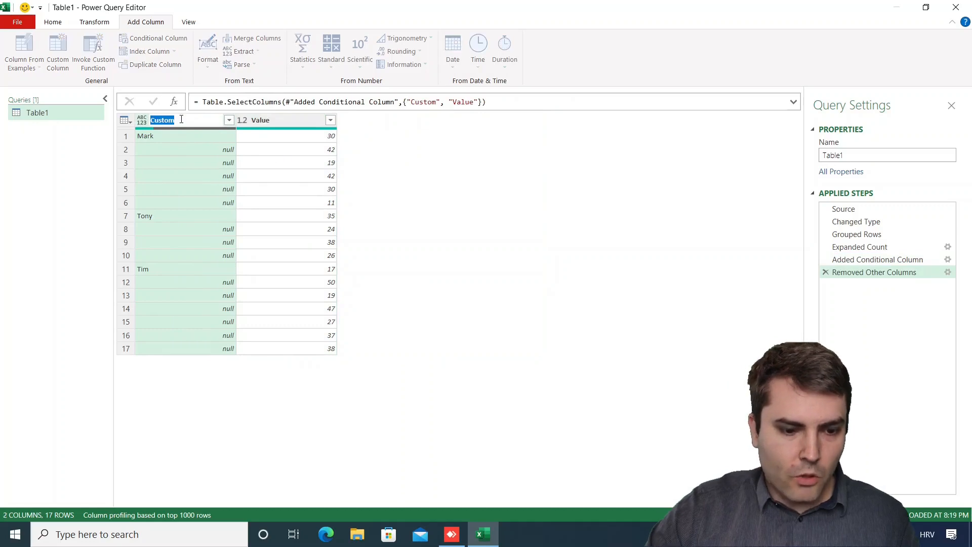
pyautogui.write('Name')
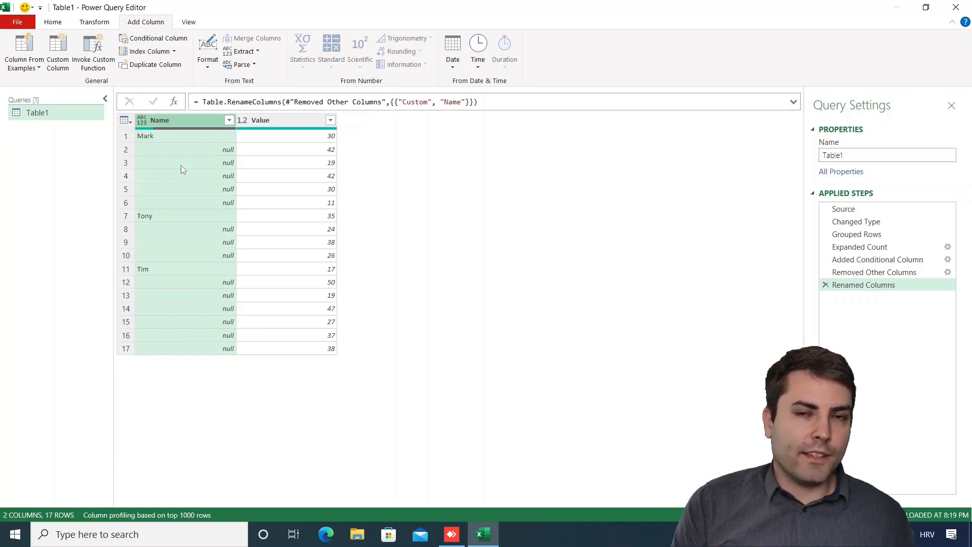
# Step: Duplicate the Table1 query
pyautogui.rightClick(36, 123)
pyautogui.rightClick(50, 113)
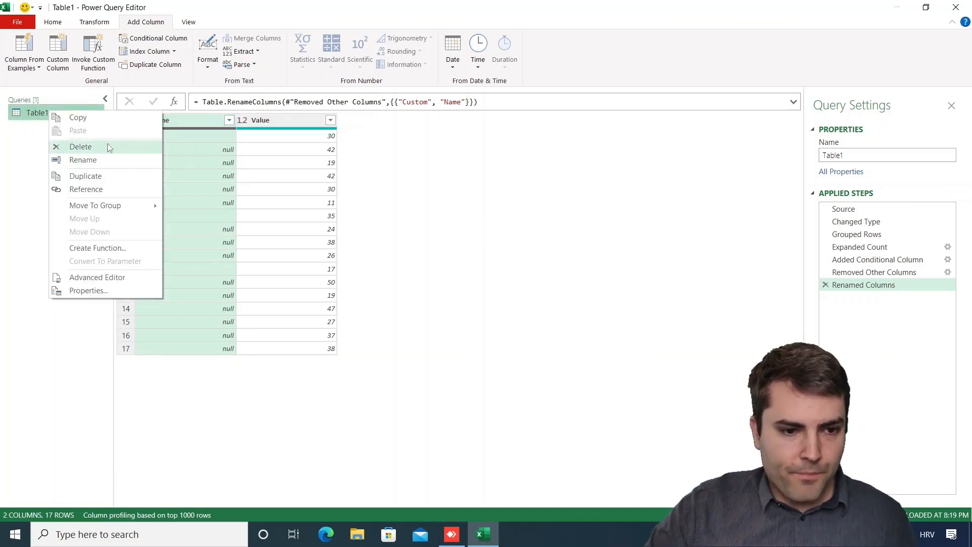
pyautogui.click(100, 176)
# Step: Delete the duplicate query's steps from Grouped Rows to the end, and add an index column starting from 1
pyautogui.click(856, 235)
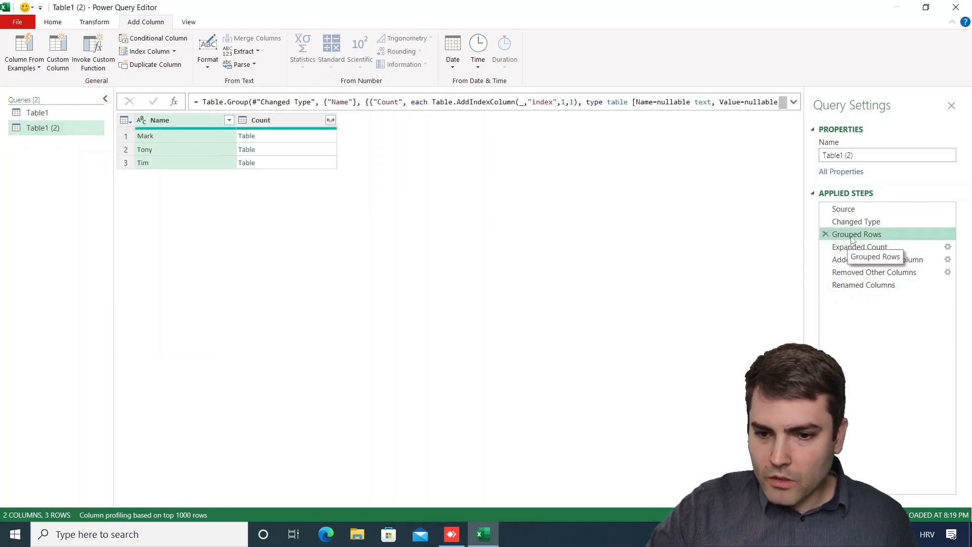
pyautogui.rightClick(854, 236)
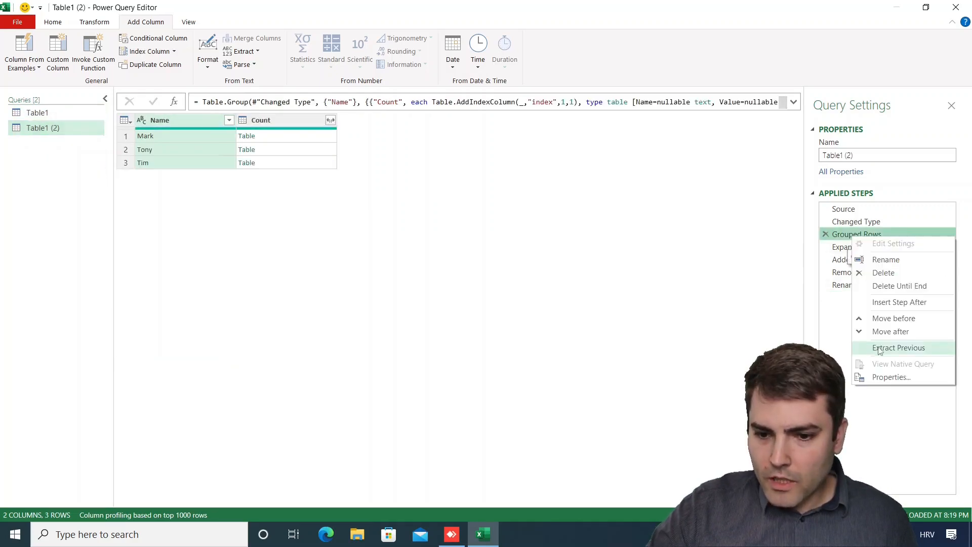
pyautogui.click(899, 286)
pyautogui.click(548, 293)
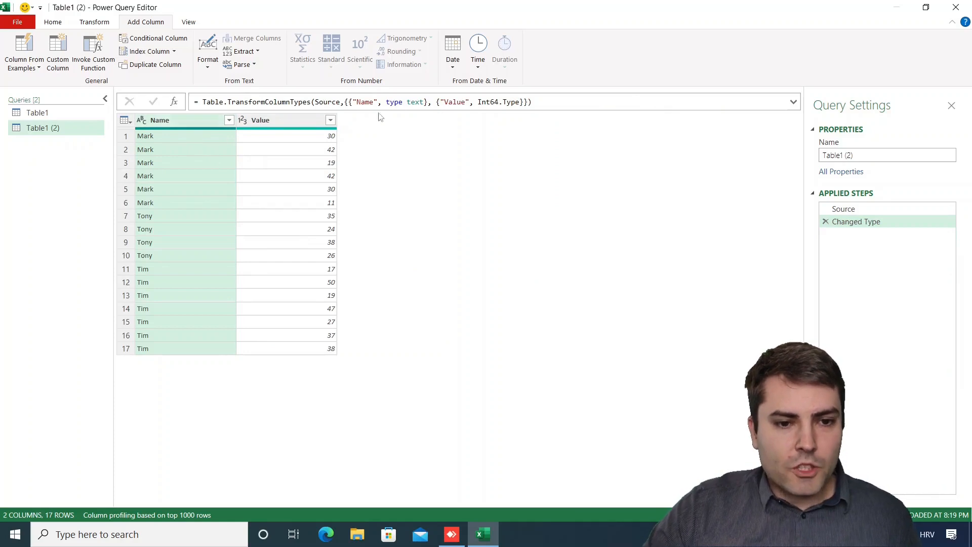
pyautogui.click(173, 52)
pyautogui.click(158, 81)
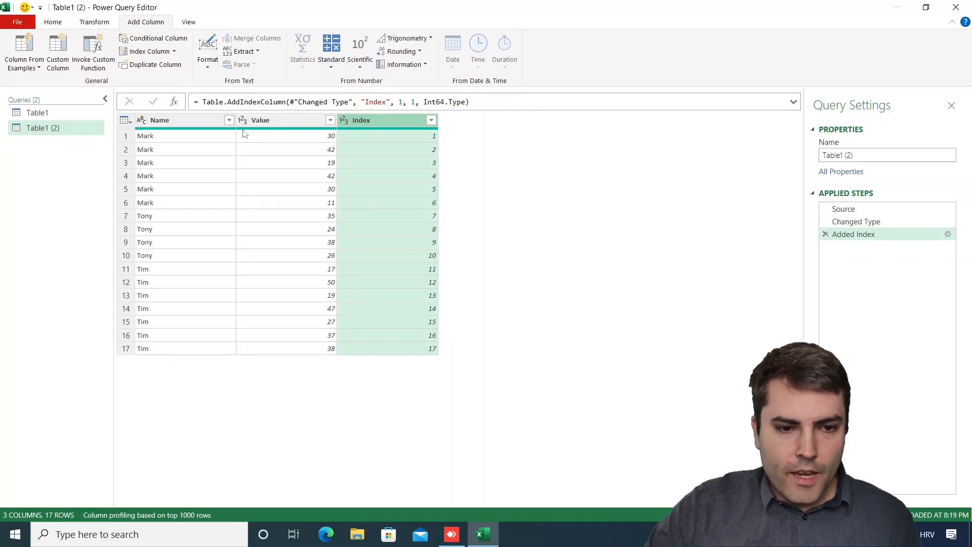
# Step: Compare each row's name with the row above it, and examine the Index value of the second row
pyautogui.click(173, 137)
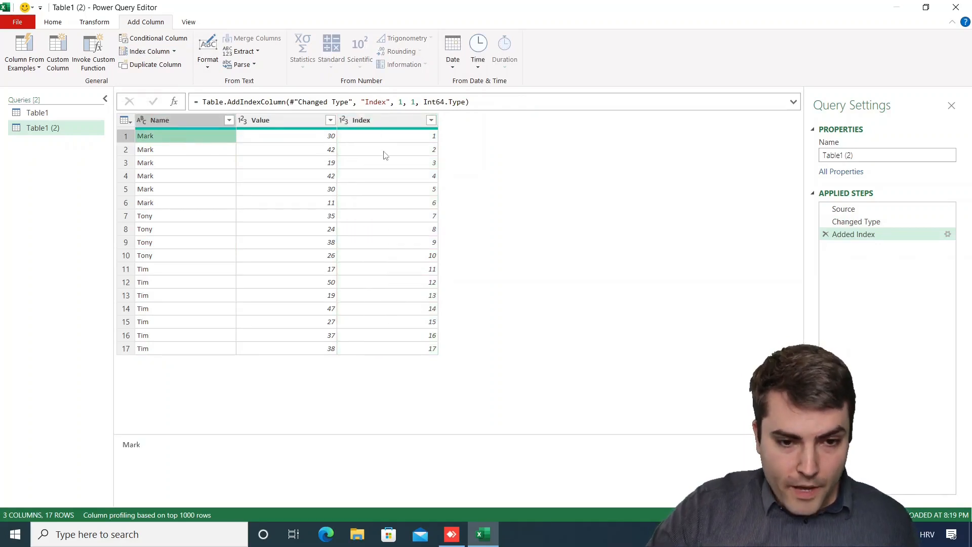
pyautogui.click(175, 150)
pyautogui.click(172, 191)
pyautogui.click(165, 242)
pyautogui.click(172, 140)
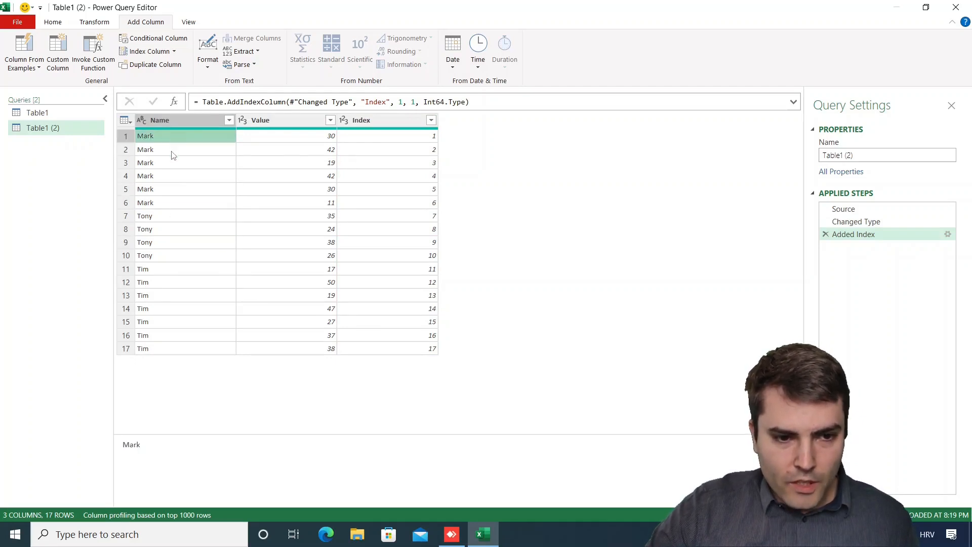
pyautogui.click(172, 152)
pyautogui.click(303, 152)
pyautogui.click(204, 159)
pyautogui.click(178, 151)
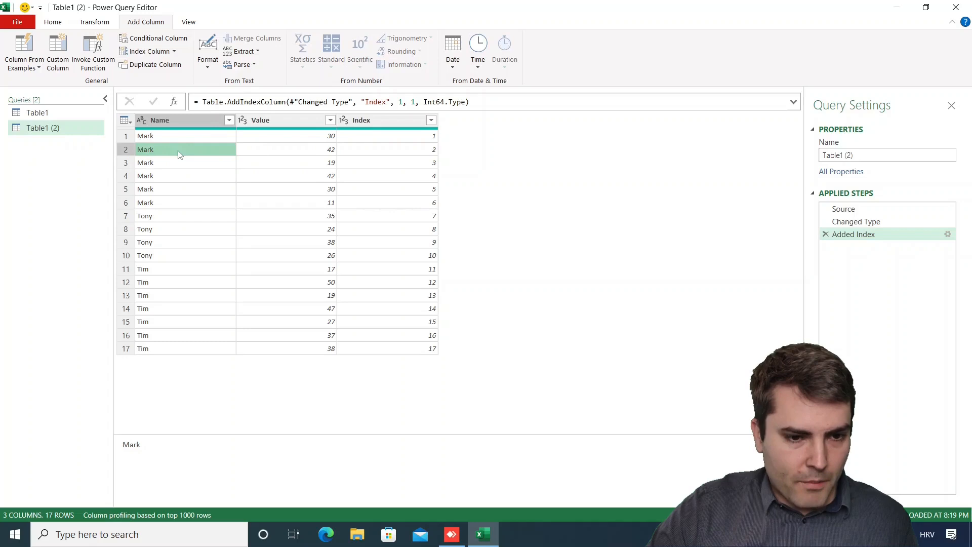
pyautogui.click(273, 155)
pyautogui.click(413, 153)
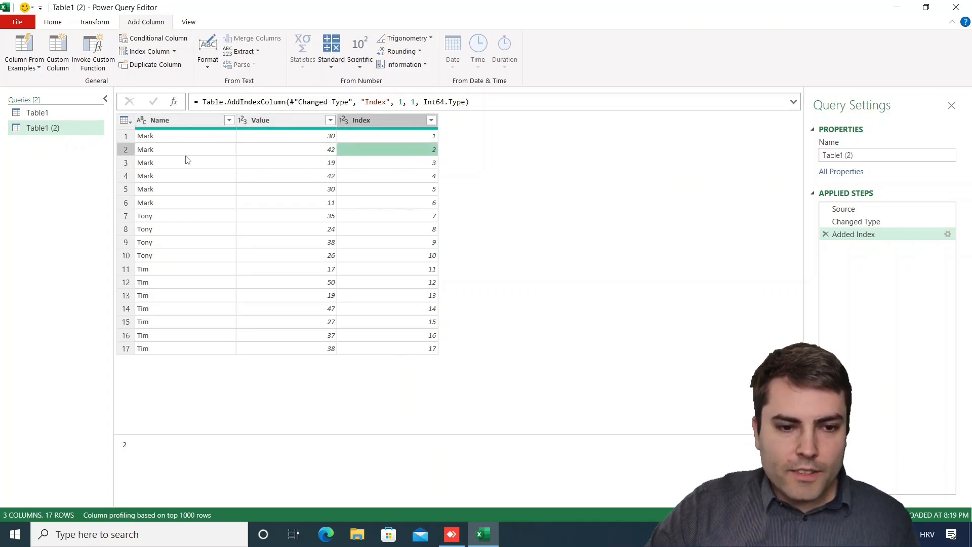
pyautogui.click(161, 152)
pyautogui.click(213, 135)
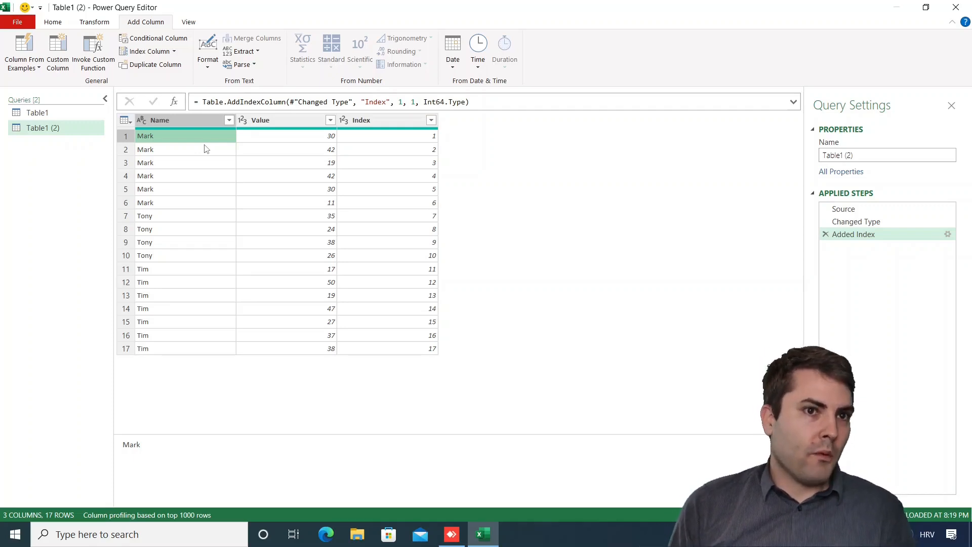
pyautogui.click(206, 149)
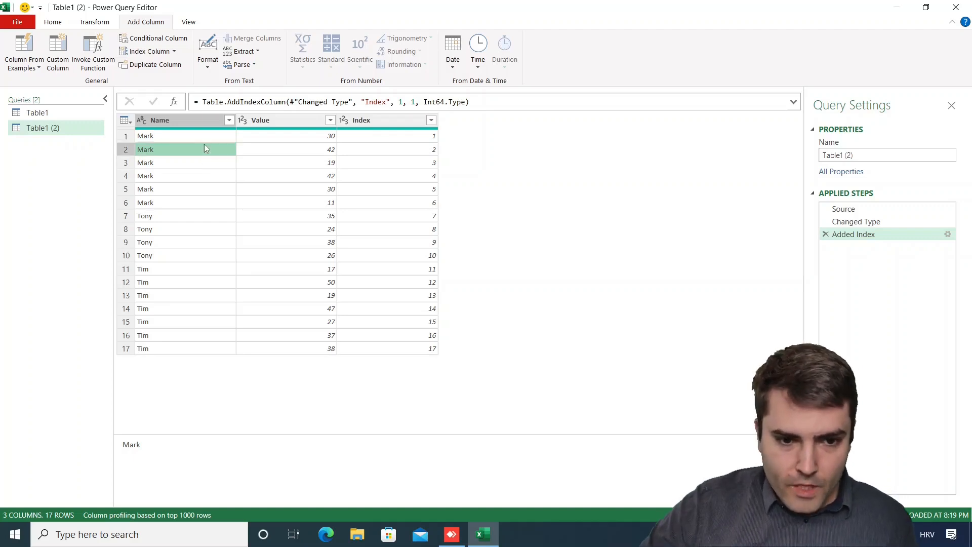
pyautogui.click(387, 148)
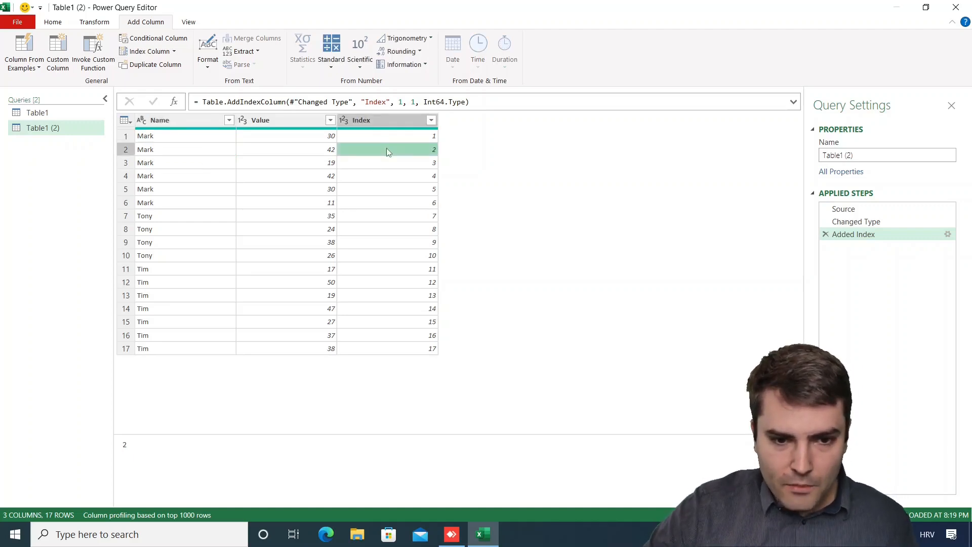
# Step: Add a custom column with the formula #"Added Index" to place the whole previous-step table in every row
pyautogui.click(58, 49)
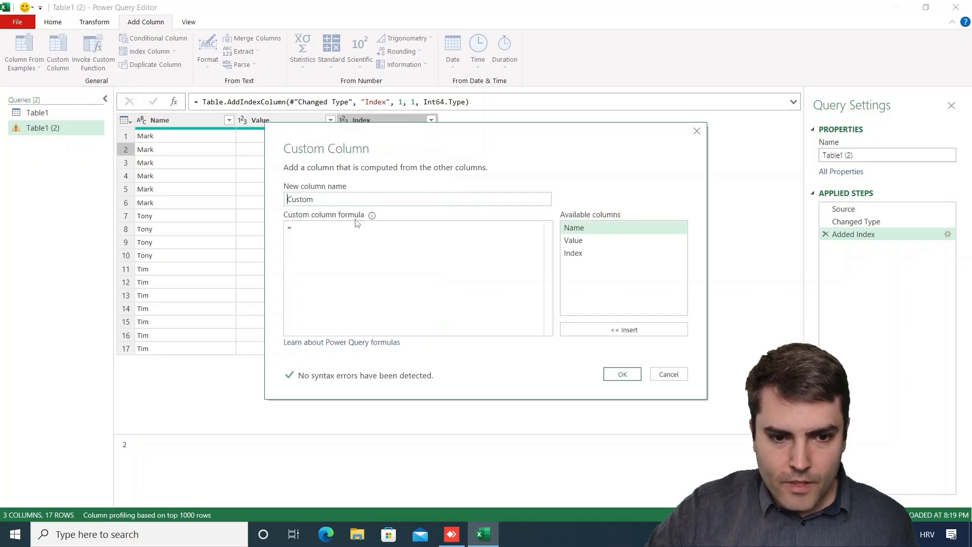
pyautogui.moveTo(479, 134); pyautogui.dragTo(547, 194)
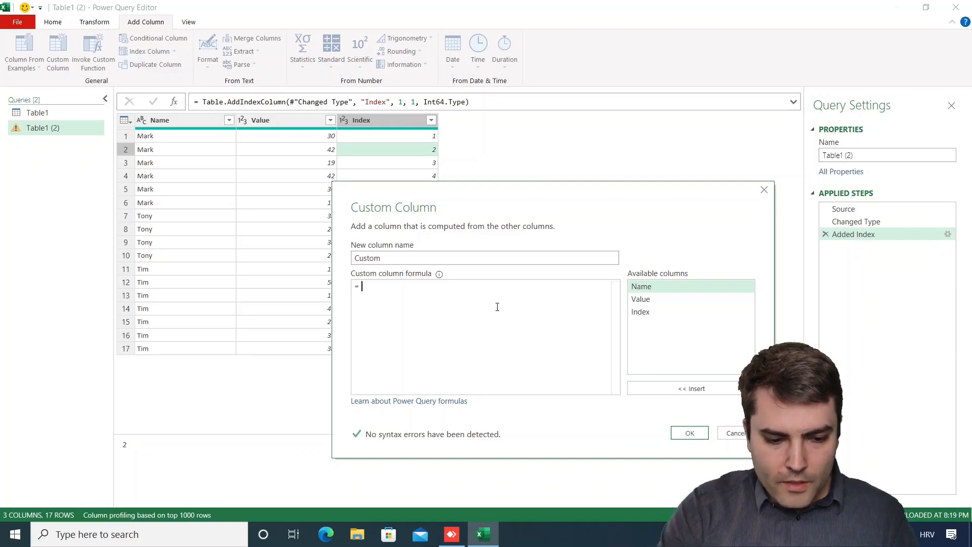
pyautogui.write('#"')
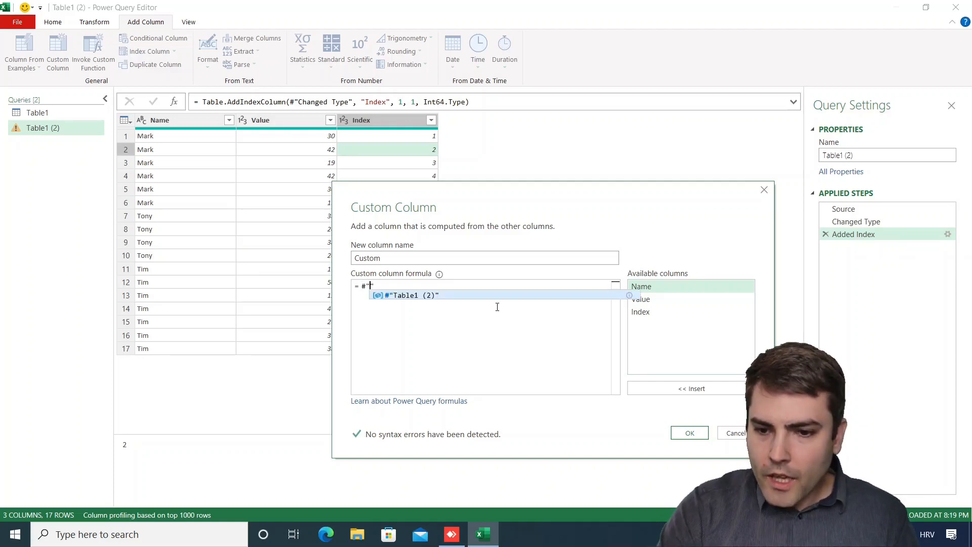
pyautogui.write('Added')
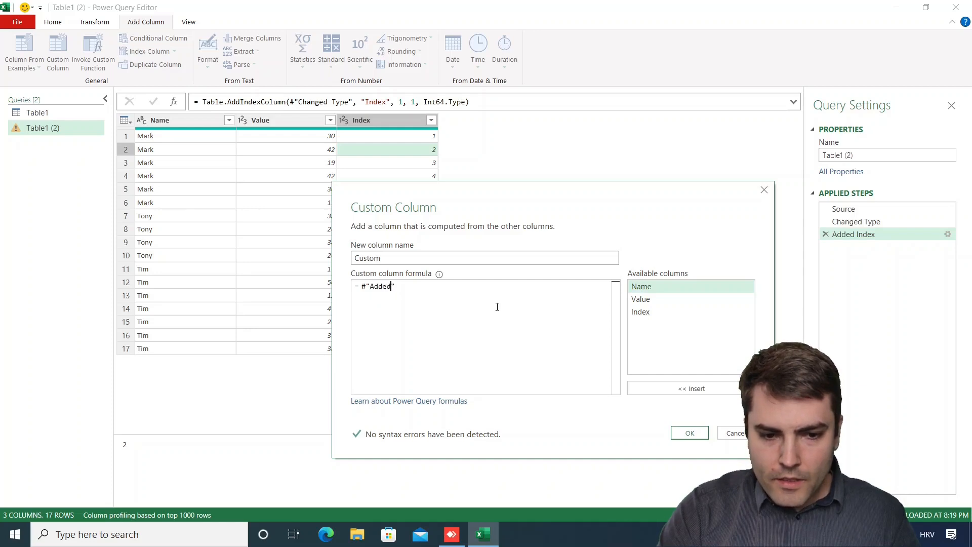
pyautogui.write(' Index')
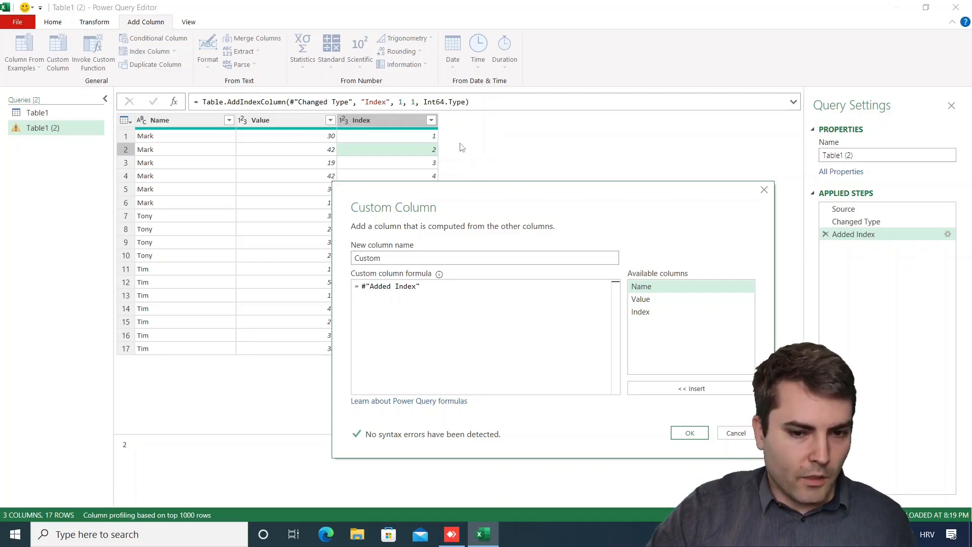
pyautogui.click(704, 433)
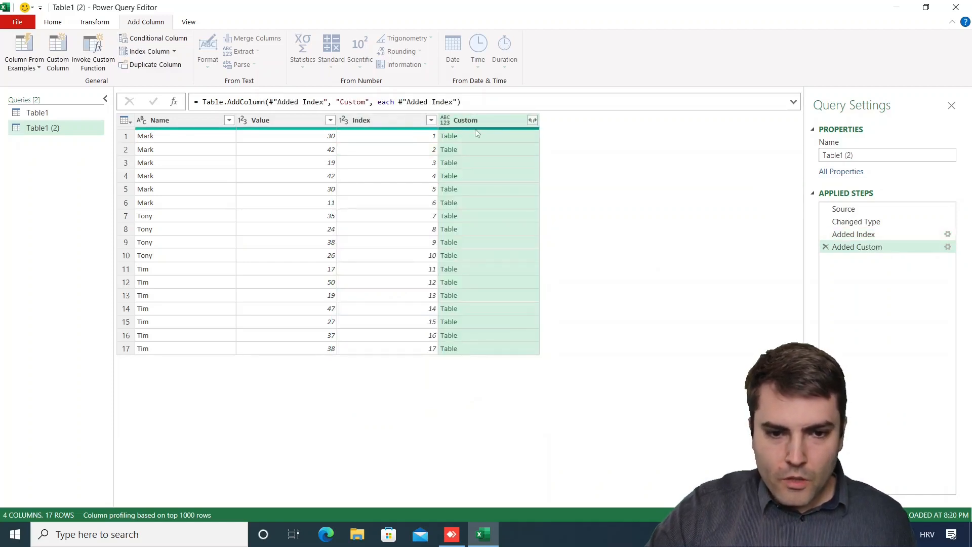
# Step: Preview the nested tables in several rows of the Custom column
pyautogui.click(476, 140)
pyautogui.click(474, 149)
pyautogui.click(479, 163)
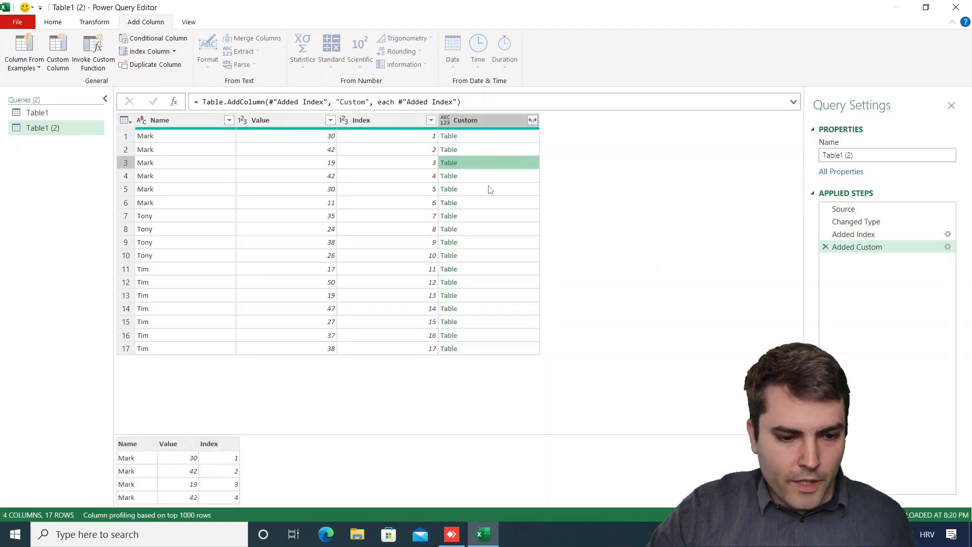
pyautogui.click(491, 190)
pyautogui.click(492, 216)
pyautogui.click(494, 256)
pyautogui.click(491, 308)
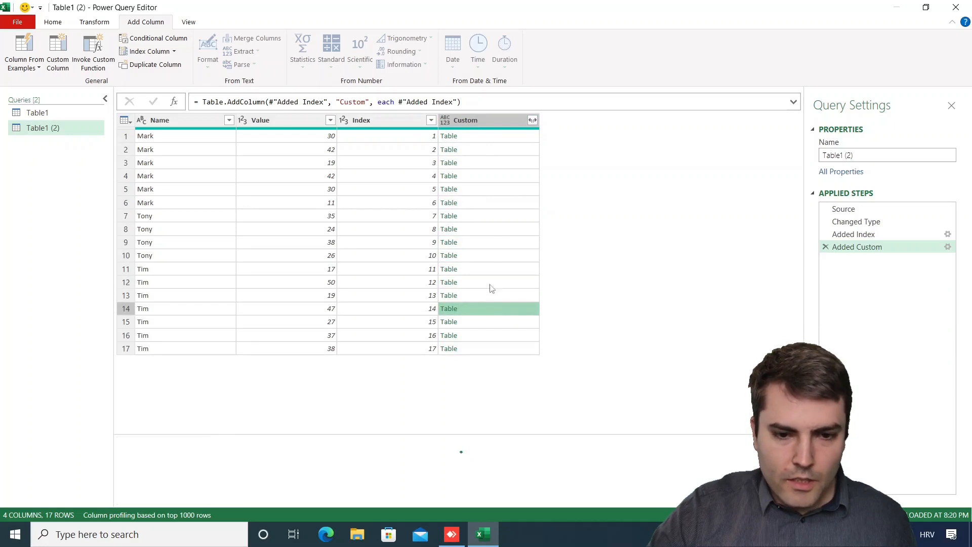
# Step: Examine the nested tables held in the first four rows of the Custom column
pyautogui.click(488, 162)
pyautogui.click(485, 138)
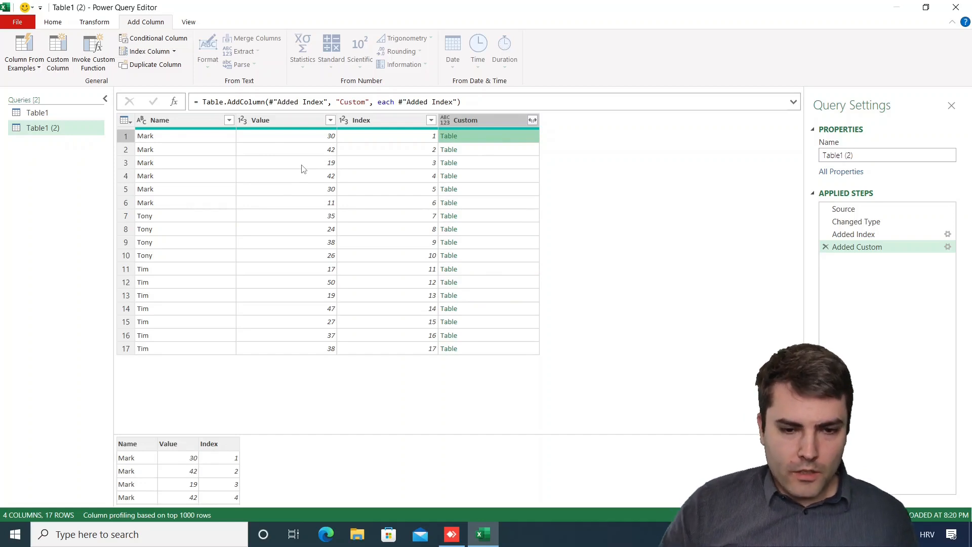
pyautogui.click(494, 149)
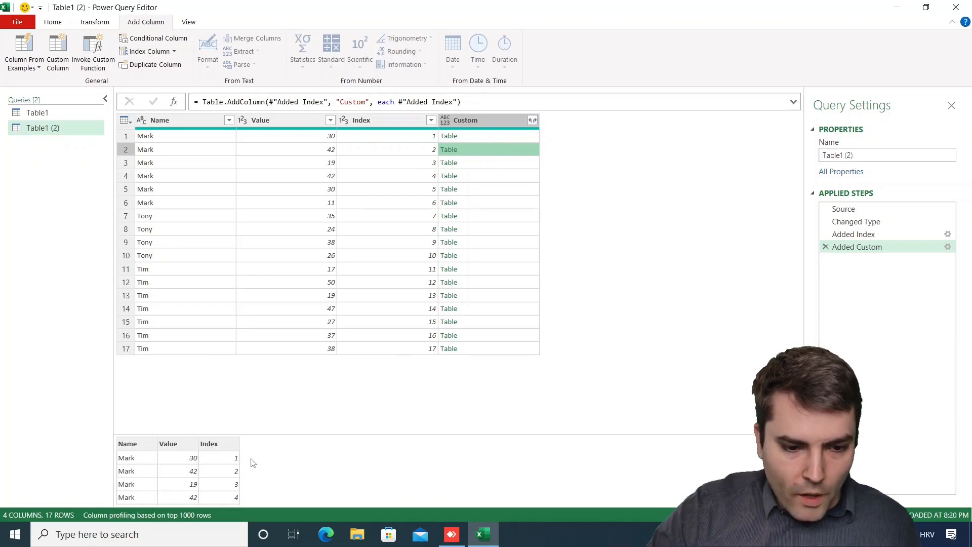
pyautogui.click(502, 163)
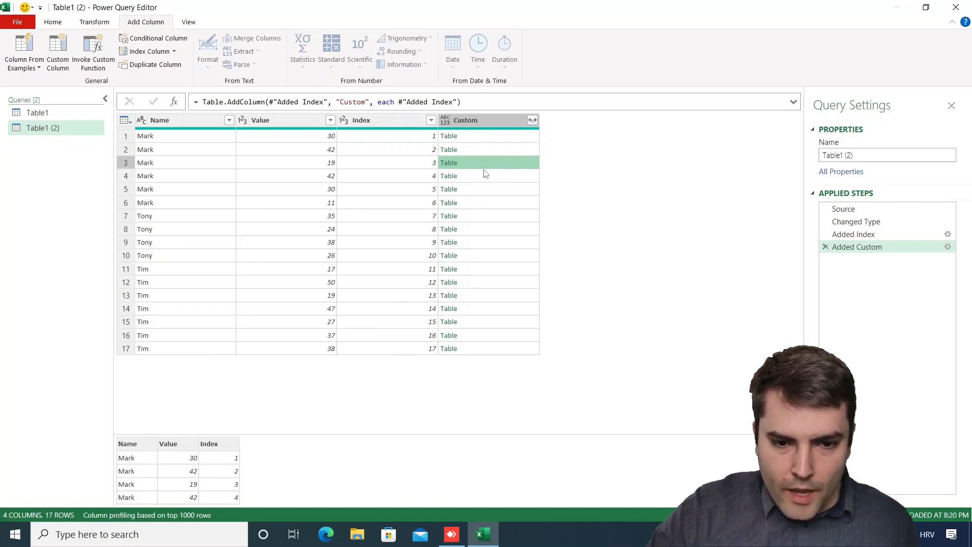
pyautogui.click(486, 175)
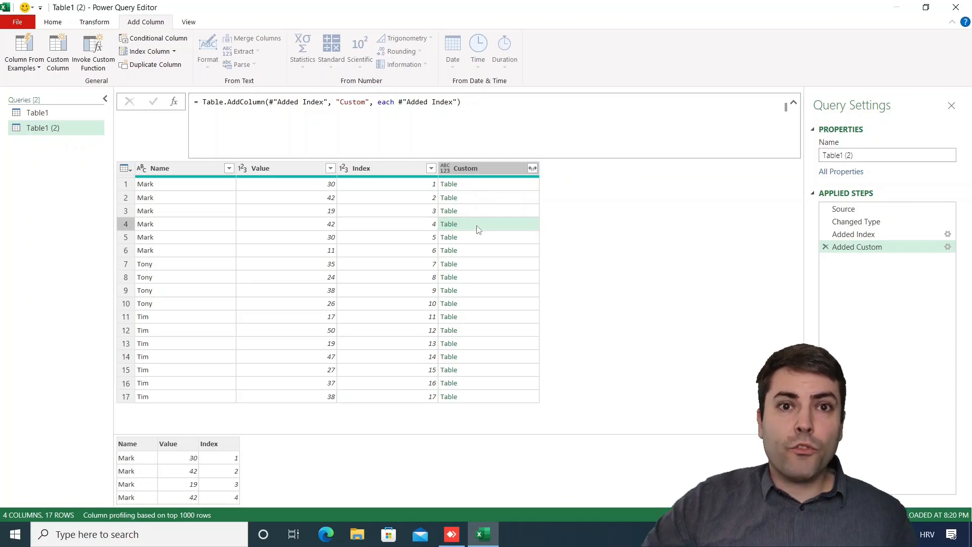
# Step: Break the Custom column formula into separate lines before each and before the closing parenthesis
pyautogui.click(379, 102)
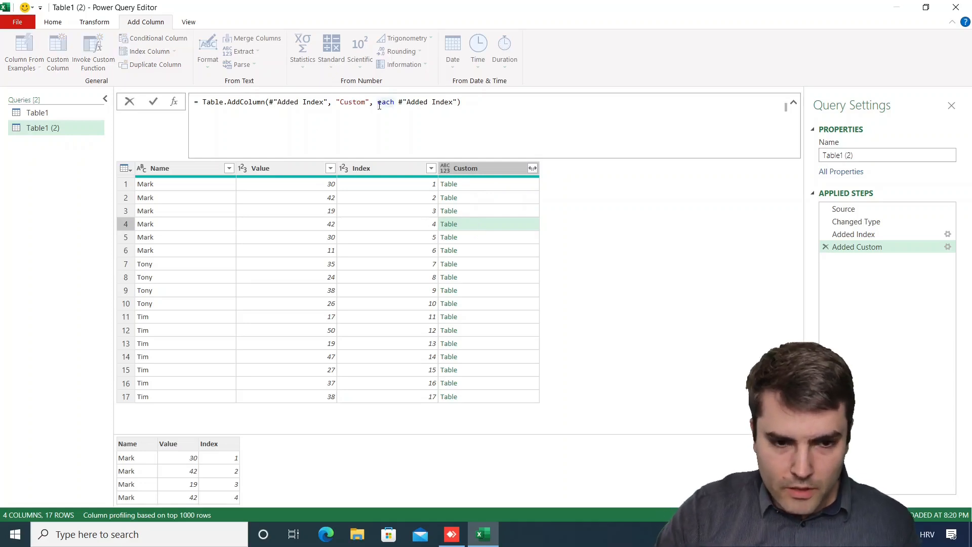
pyautogui.hotkey('shift', 'Return')
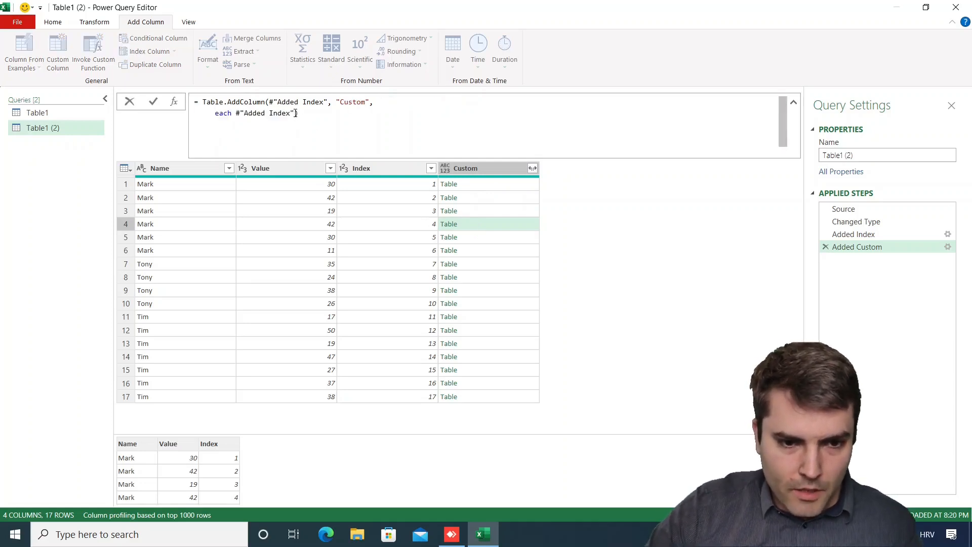
pyautogui.hotkey('shift', 'Return')
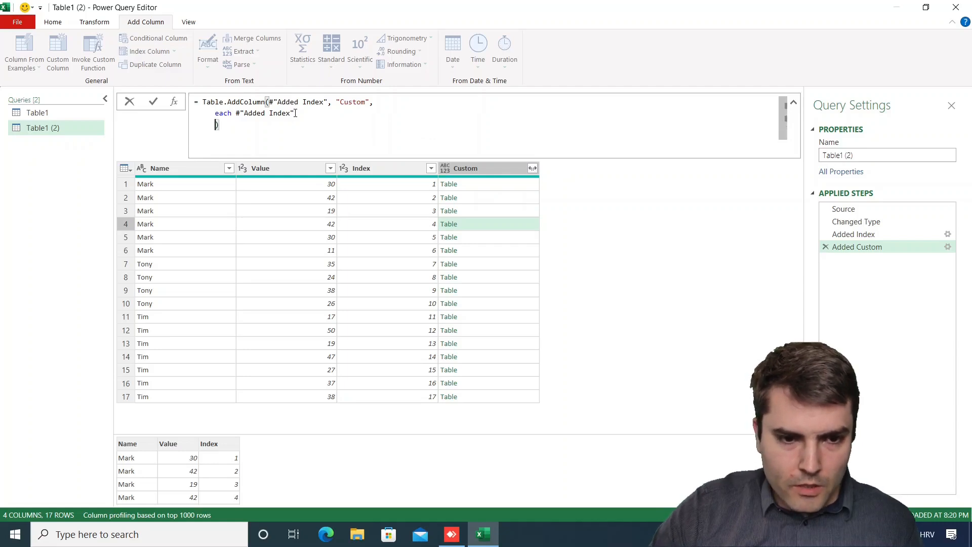
# Step: Insert Table.SelectColumns( before the #"Added Index" reference after each, and add a comma behind the reference for a second argument
pyautogui.click(237, 116)
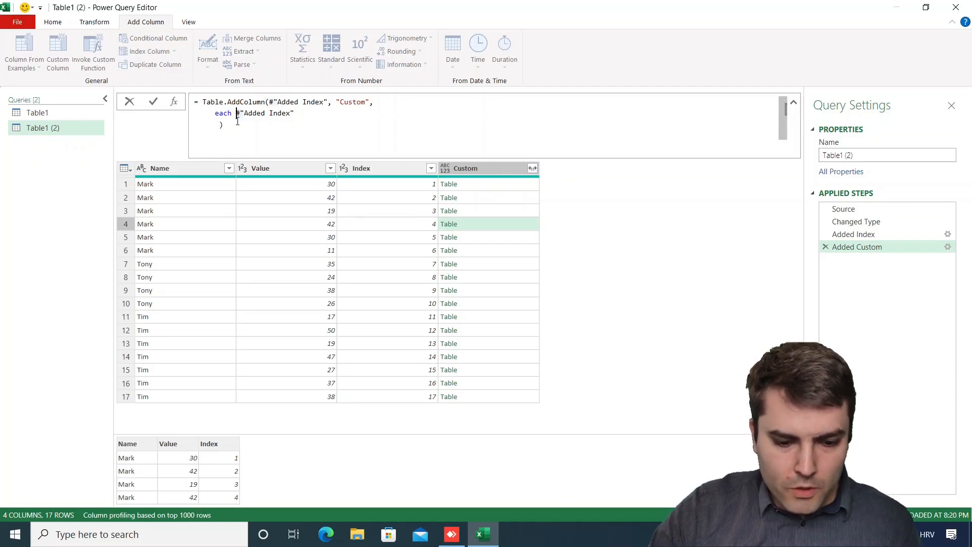
pyautogui.write('Table.Sel')
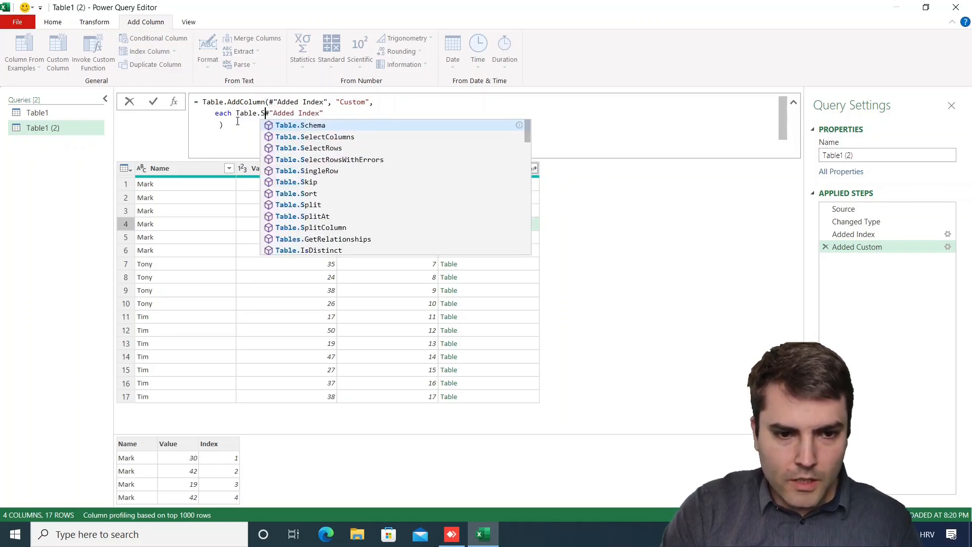
pyautogui.write('ec')
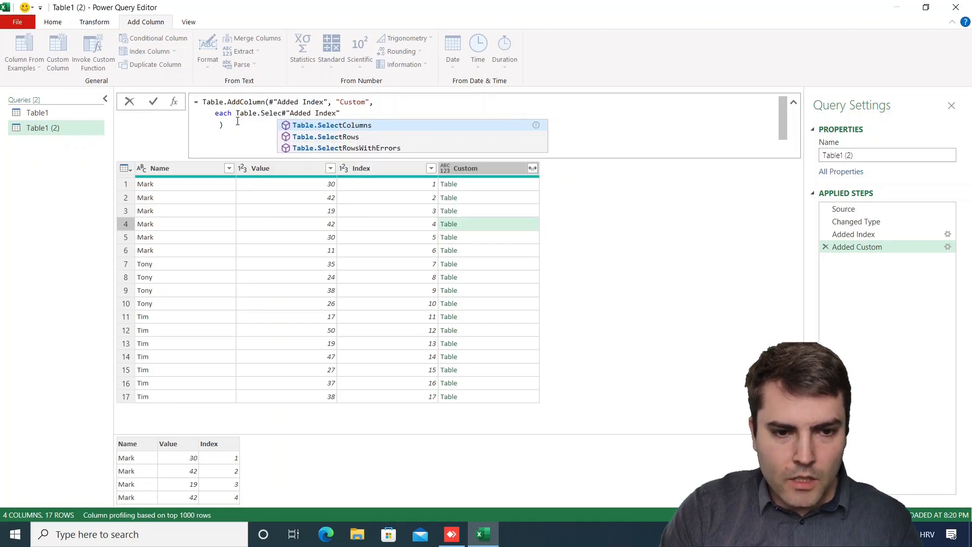
pyautogui.write('tC')
pyautogui.press('Tab')
pyautogui.write('(')
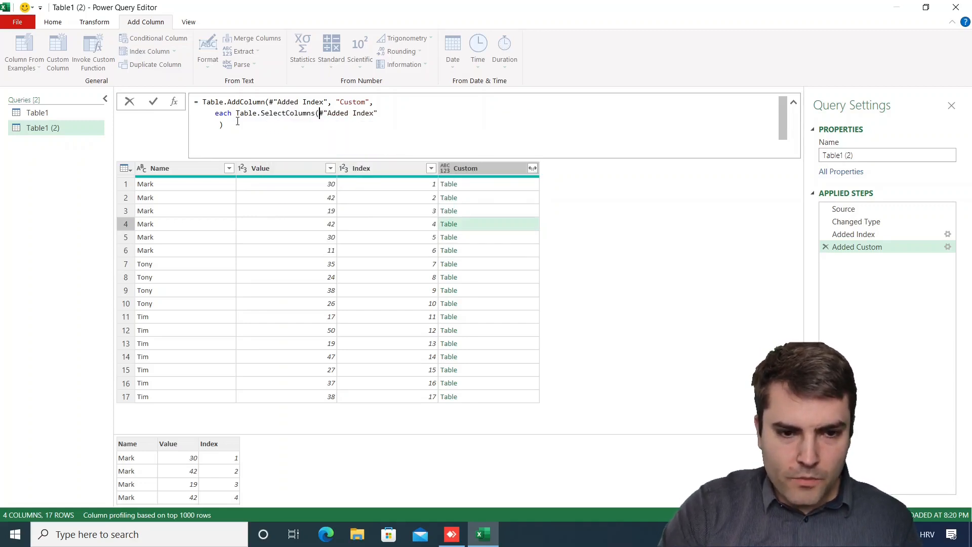
pyautogui.click(414, 111)
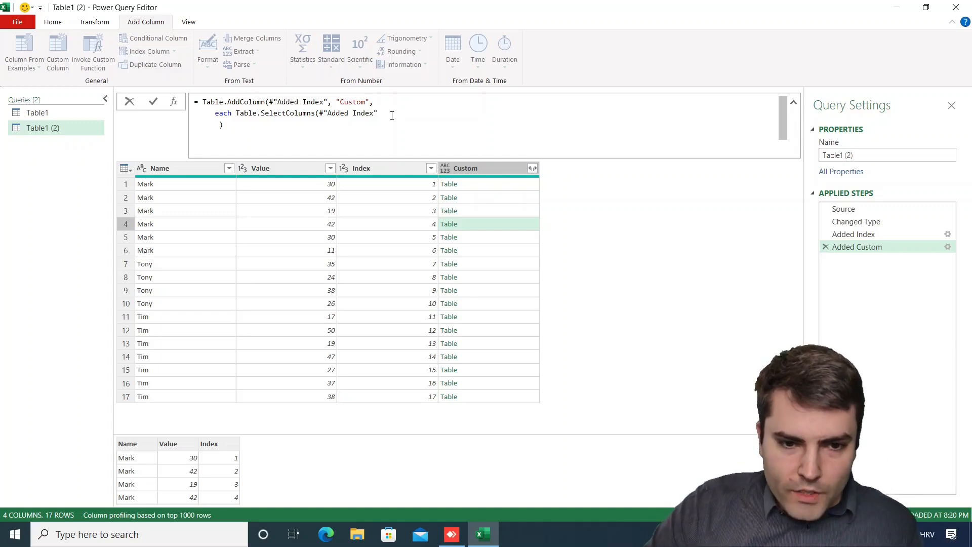
pyautogui.moveTo(378, 113); pyautogui.dragTo(320, 112)
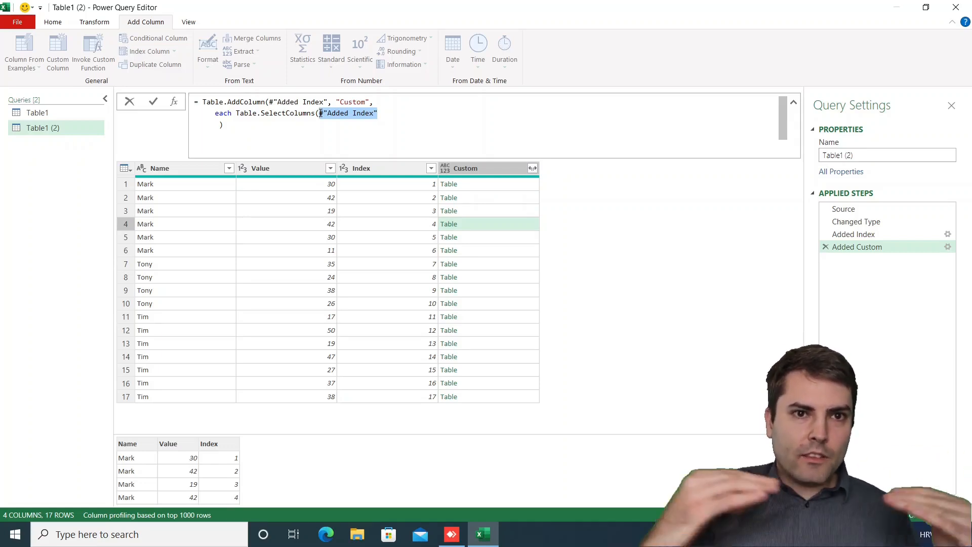
pyautogui.click(394, 110)
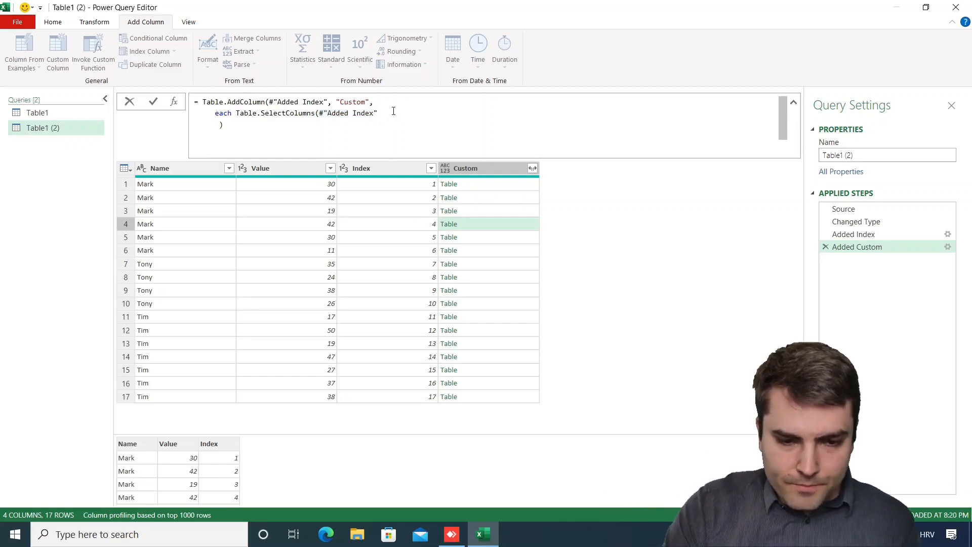
pyautogui.write(',')
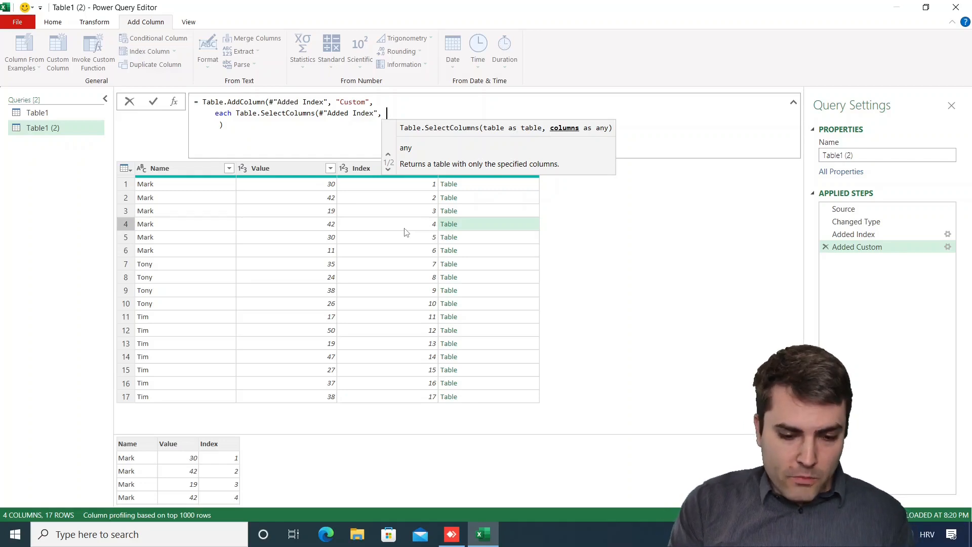
# Step: Start the second argument as a custom function with the parameter (InnerIndex)=>
pyautogui.write('{')
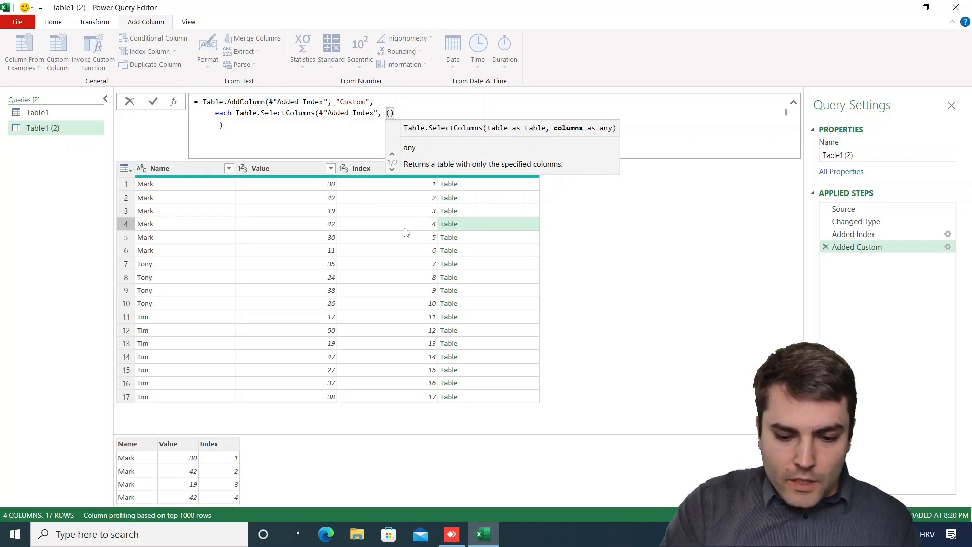
pyautogui.write(')')
pyautogui.write('=>')
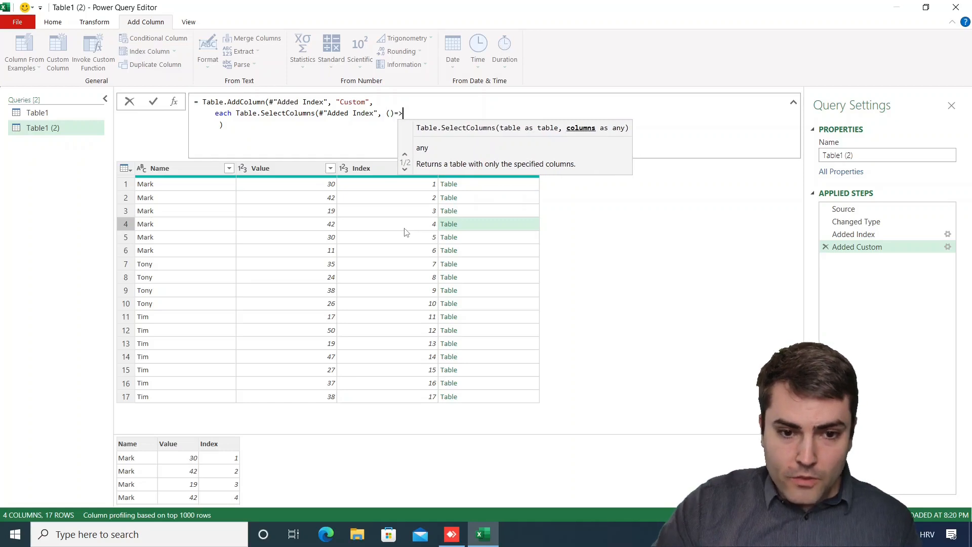
pyautogui.click(389, 112)
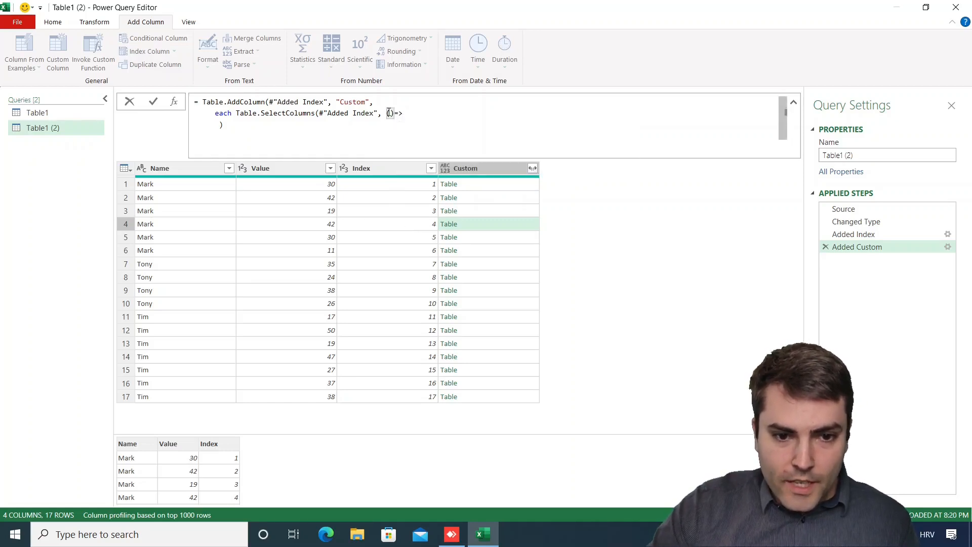
pyautogui.write('Inner')
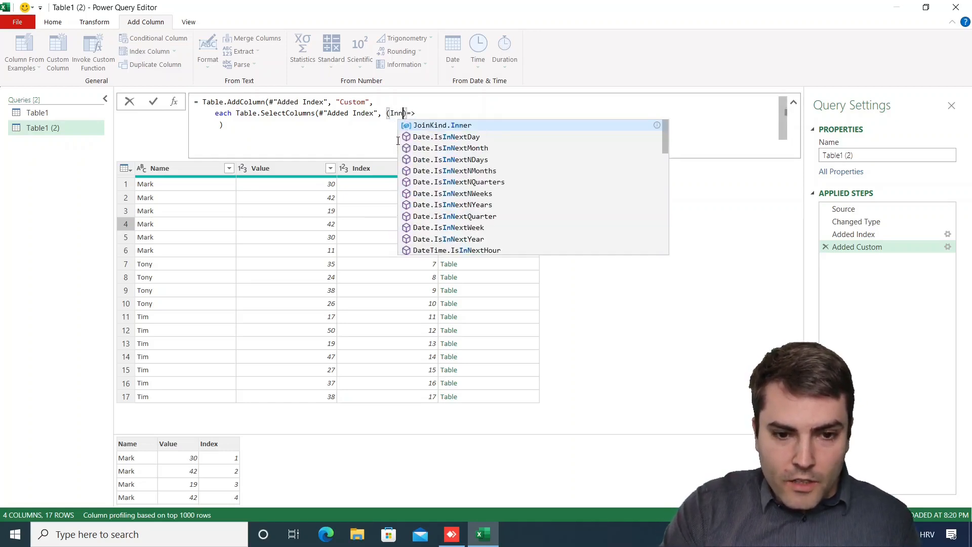
pyautogui.write('Inex')
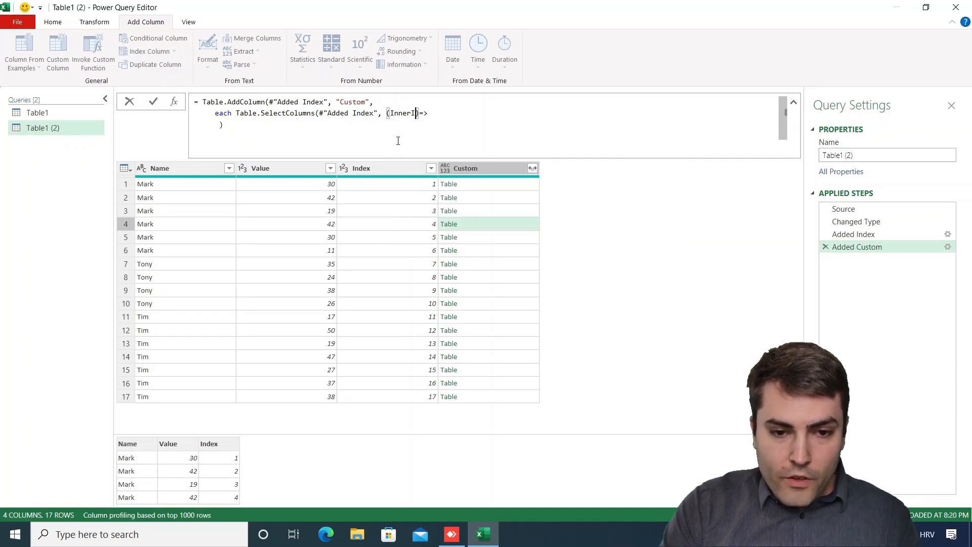
pyautogui.press('BackSpace')
pyautogui.press('BackSpace')
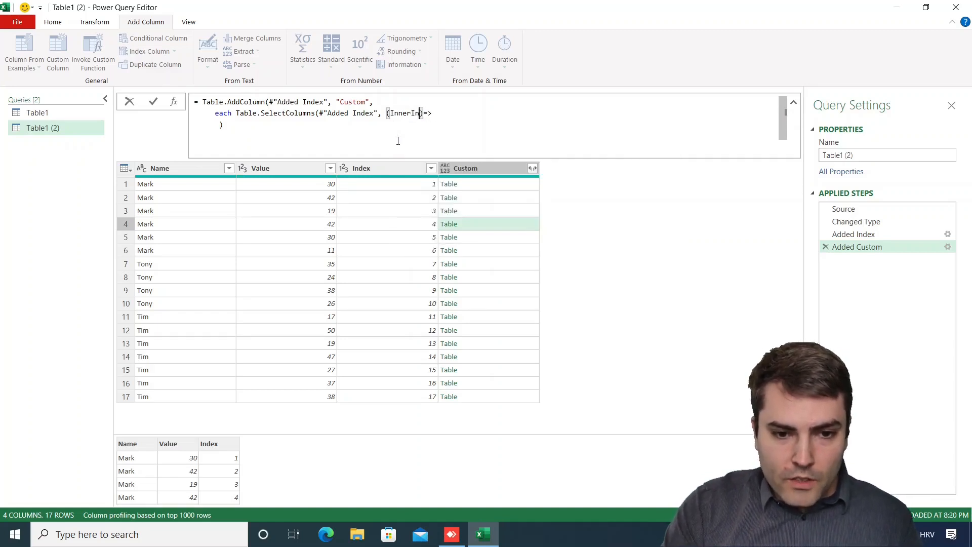
pyautogui.write('dex')
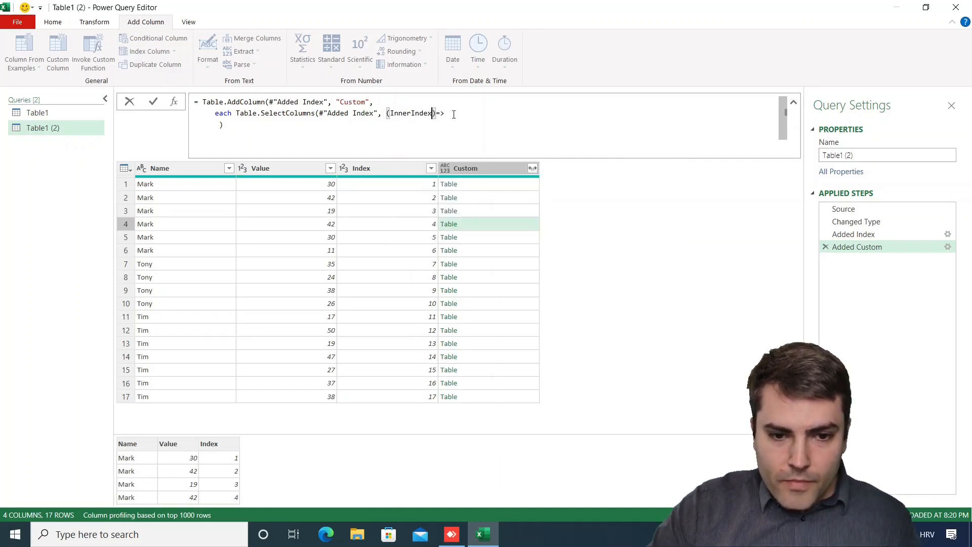
# Step: Complete the function with the condition InnerIndex[Index] = [Index]-1, close its parenthesis, and apply the formula
pyautogui.click(453, 113)
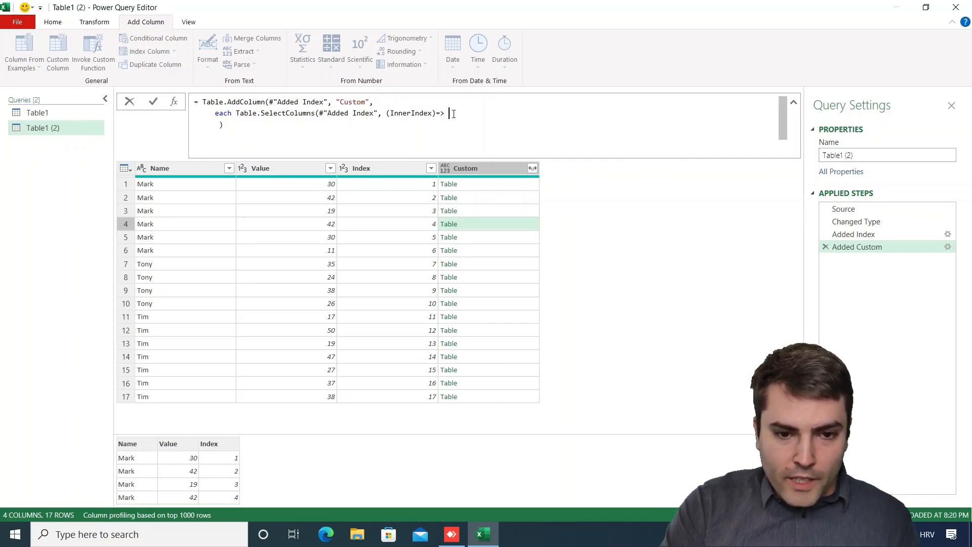
pyautogui.write('Inneri')
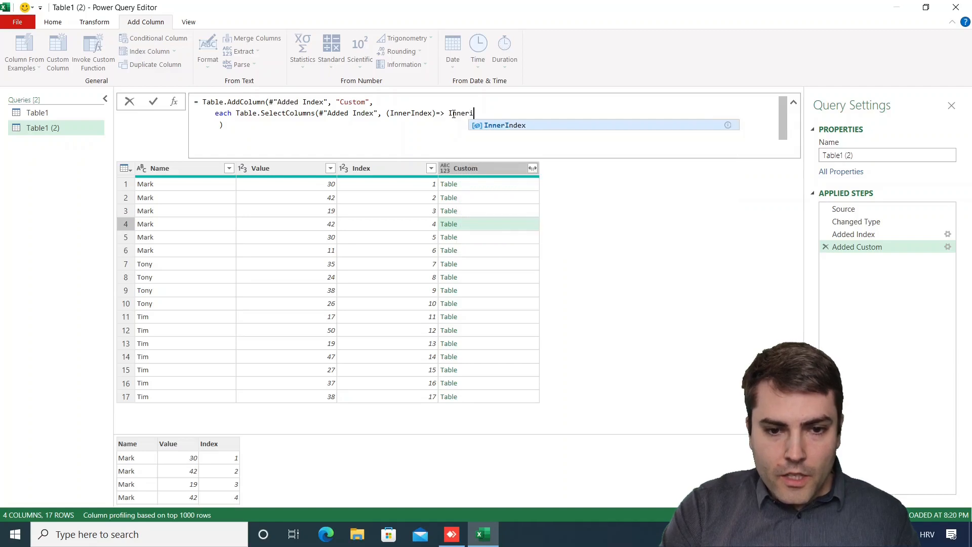
pyautogui.press('BackSpace')
pyautogui.press('Tab')
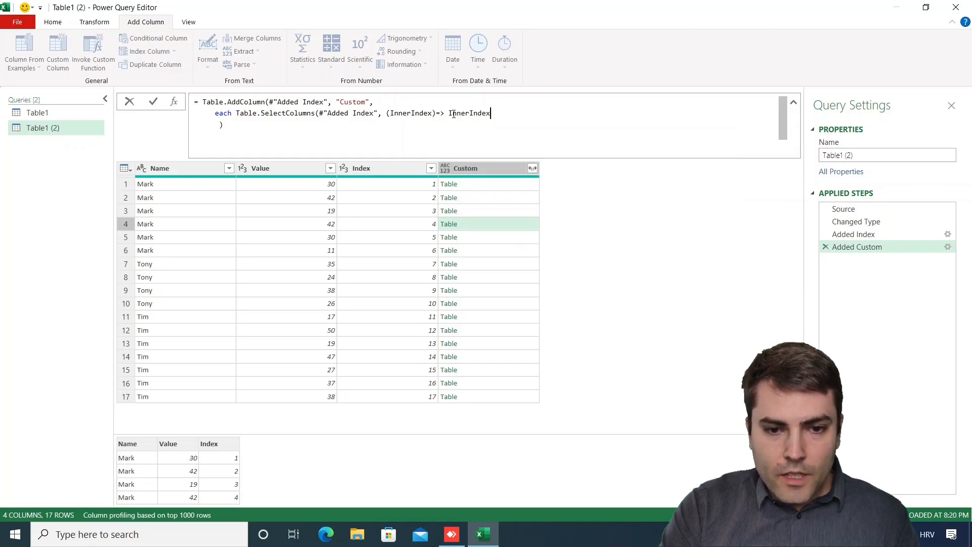
pyautogui.write('[Index')
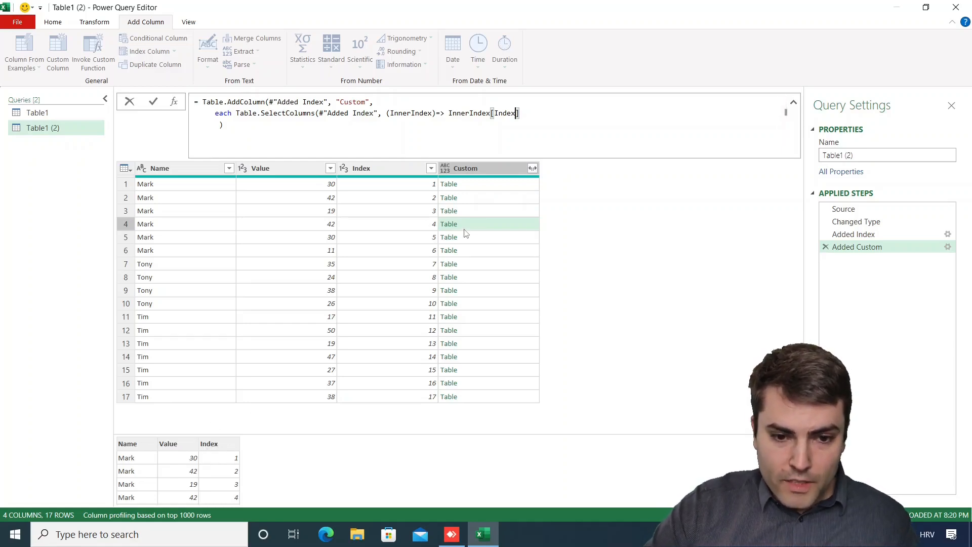
pyautogui.click(543, 112)
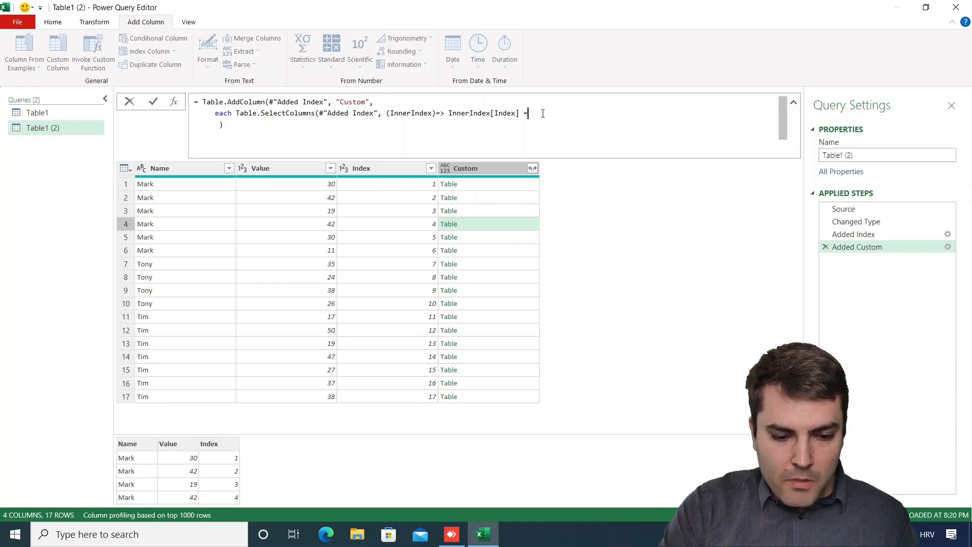
pyautogui.write('= Index')
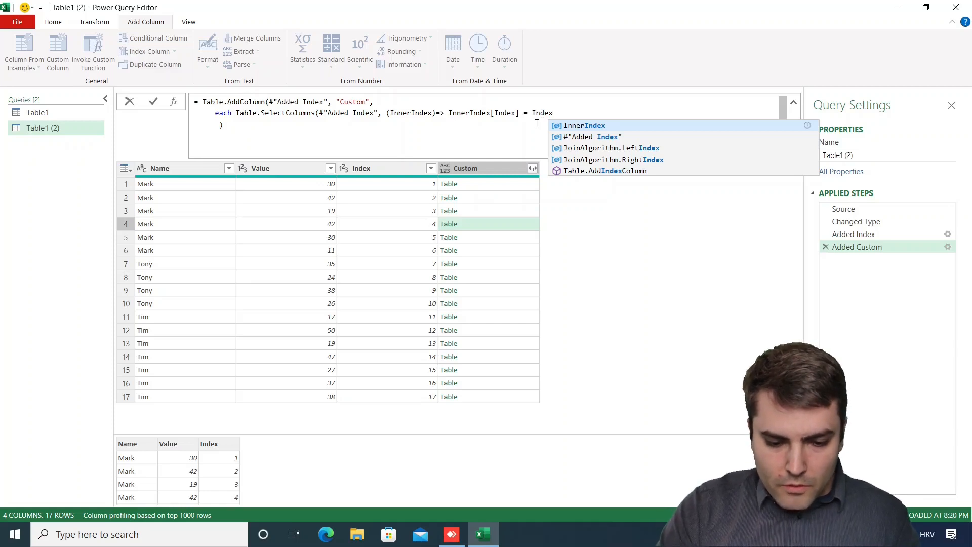
pyautogui.write(']')
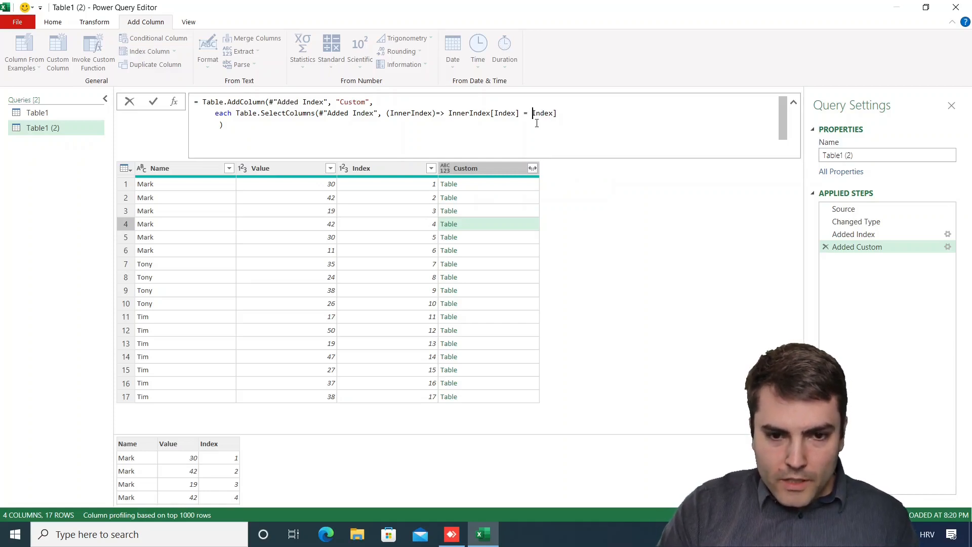
pyautogui.write('[')
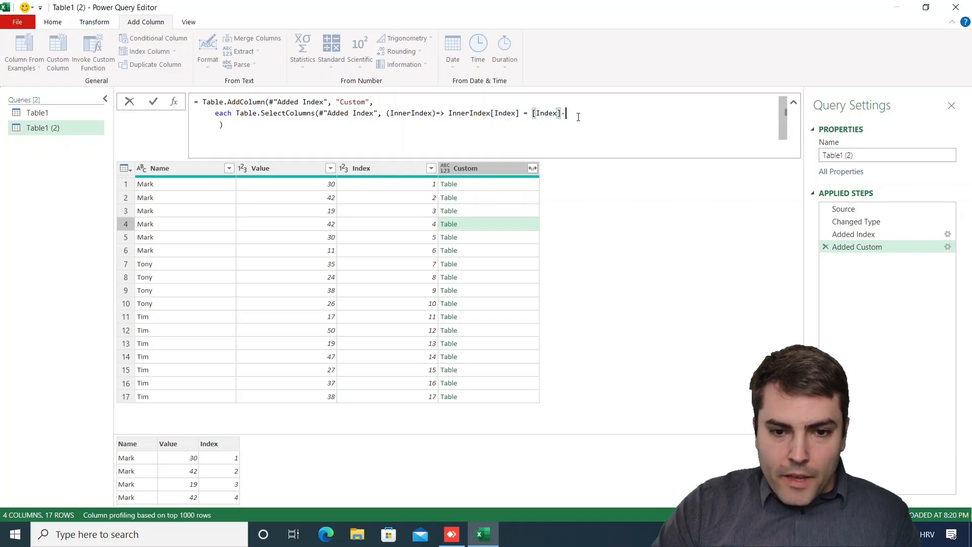
pyautogui.write('-1)')
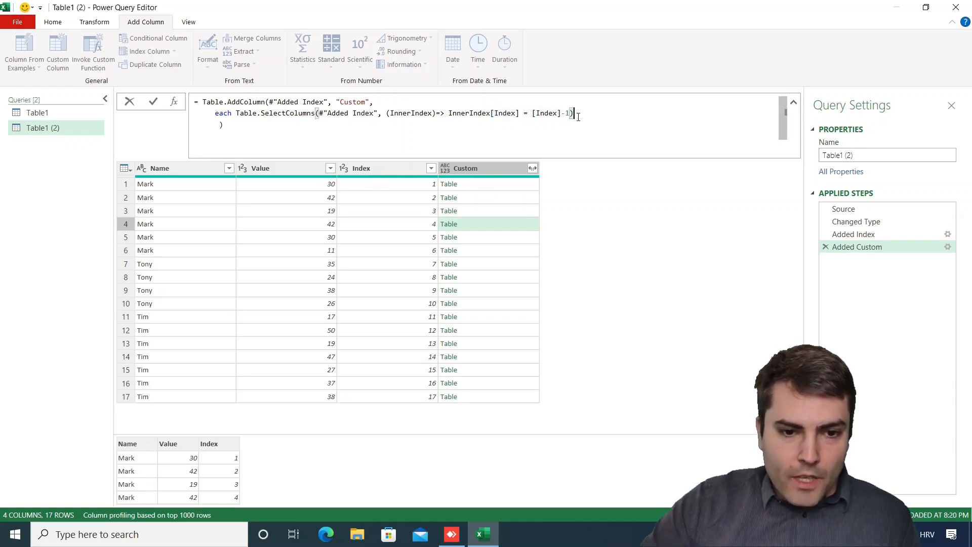
pyautogui.press('Return')
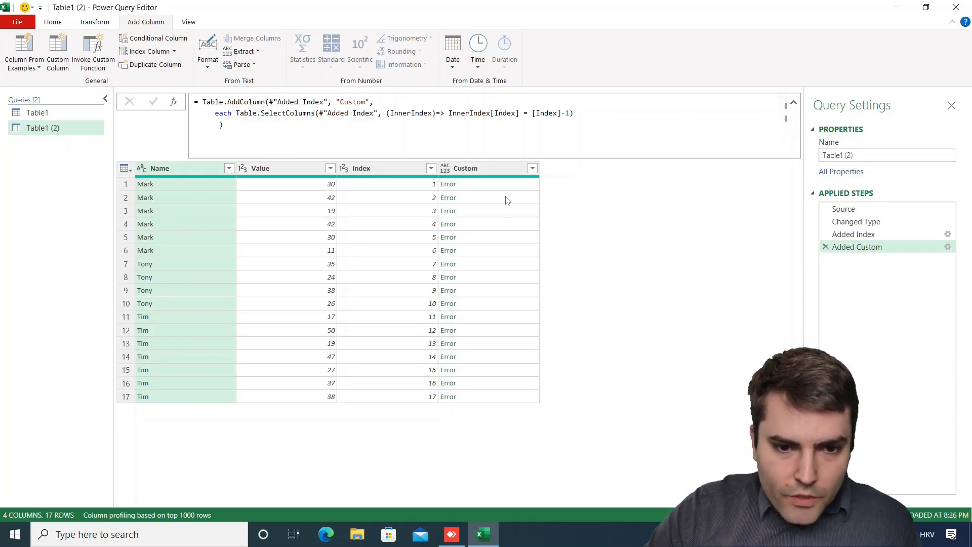
# Step: Inspect an error in the Custom column, replace Table.SelectColumns with Table.SelectRows in its formula, and apply the change
pyautogui.click(512, 186)
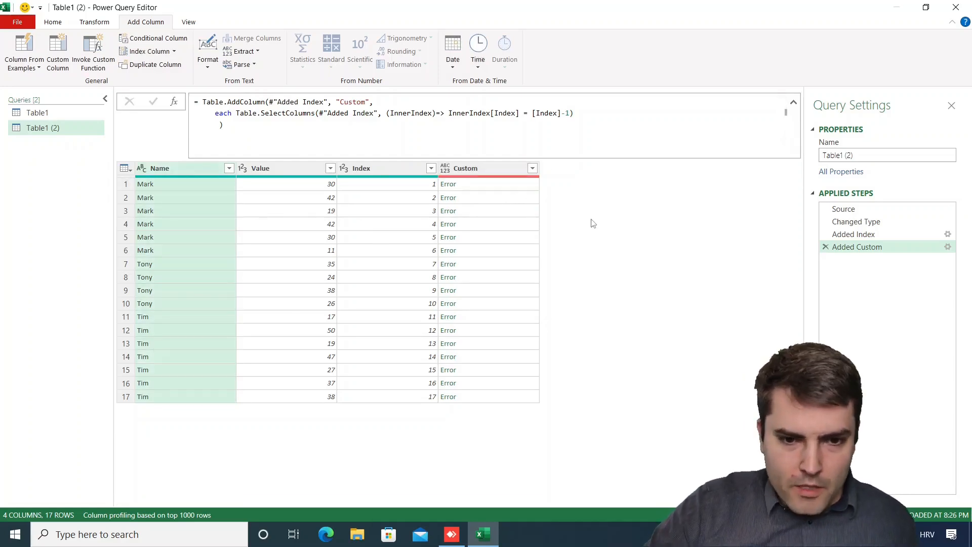
pyautogui.click(494, 212)
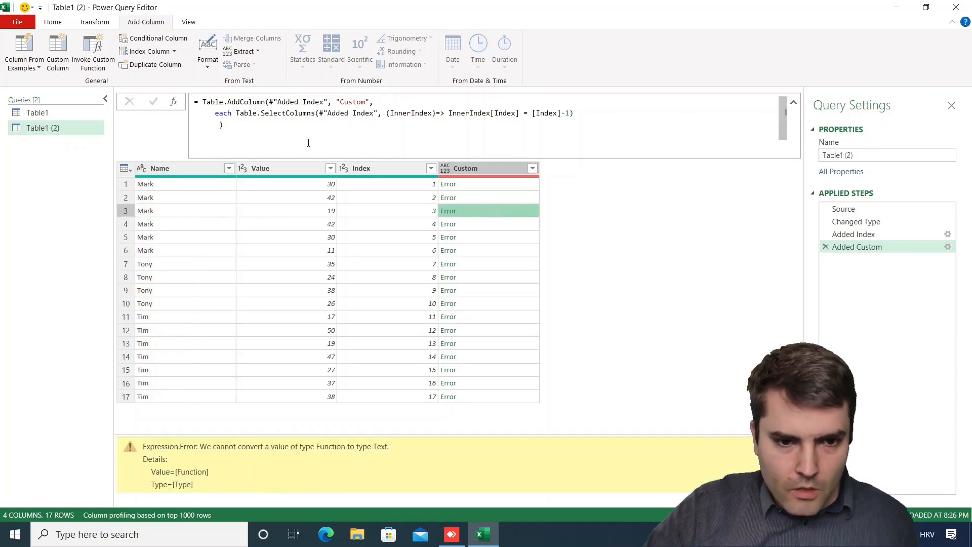
pyautogui.moveTo(316, 113); pyautogui.dragTo(286, 114)
pyautogui.write('Rows')
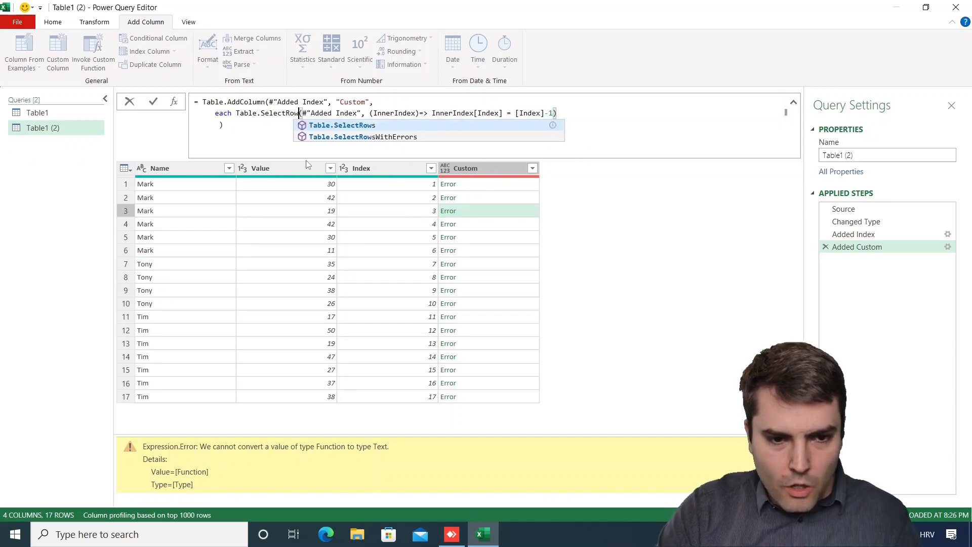
pyautogui.click(254, 126)
pyautogui.press('Return')
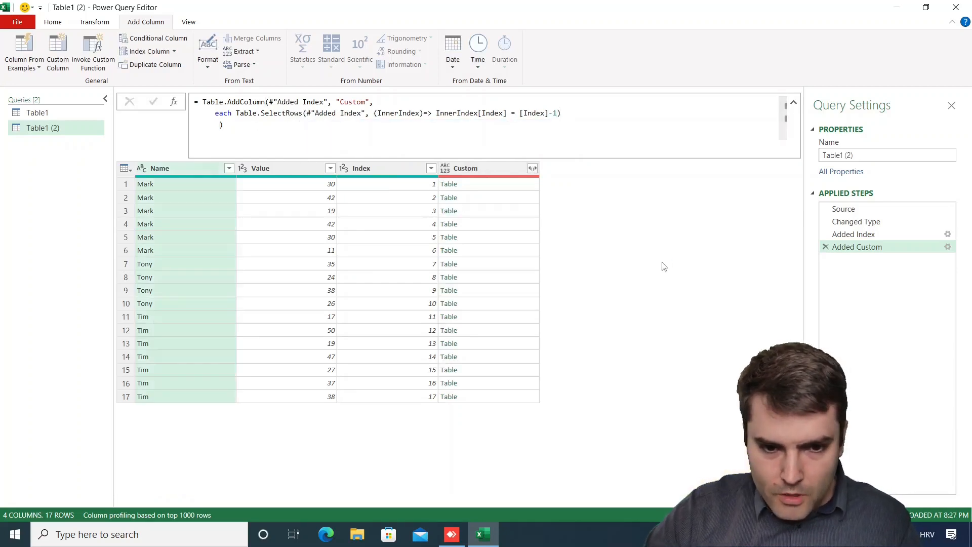
# Step: Preview the nested tables in several rows of the Custom column to check which row each one returns
pyautogui.click(462, 184)
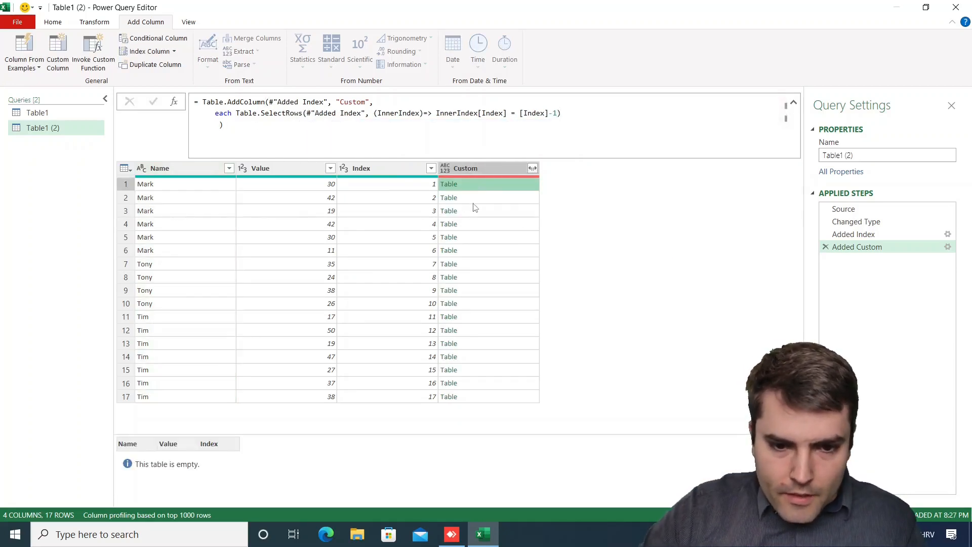
pyautogui.click(475, 198)
pyautogui.click(481, 210)
pyautogui.click(485, 224)
pyautogui.click(494, 250)
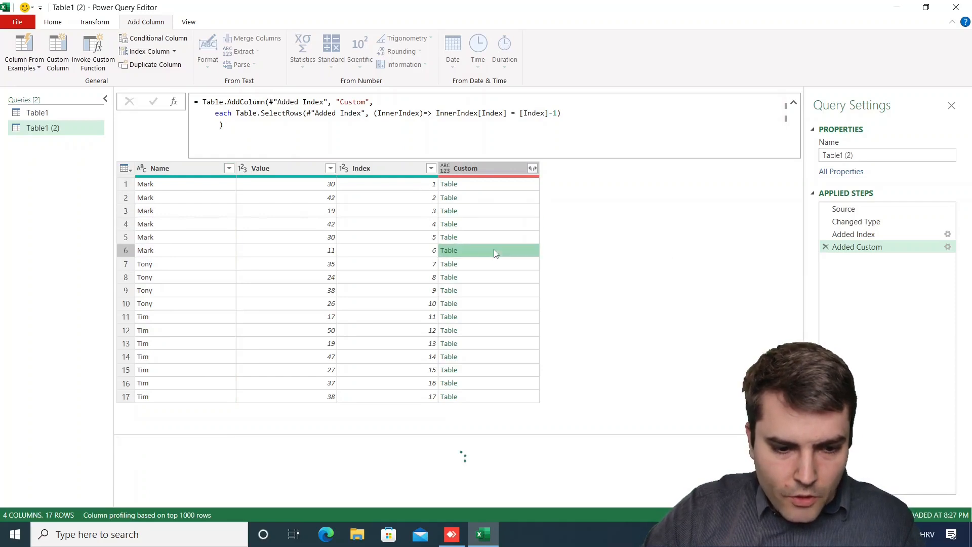
pyautogui.click(502, 289)
pyautogui.click(492, 199)
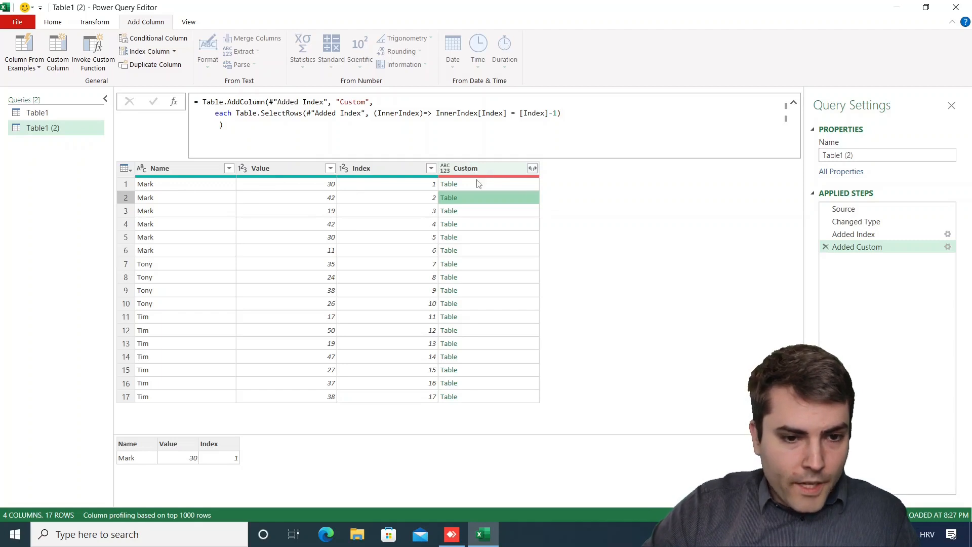
pyautogui.click(565, 114)
pyautogui.click(482, 200)
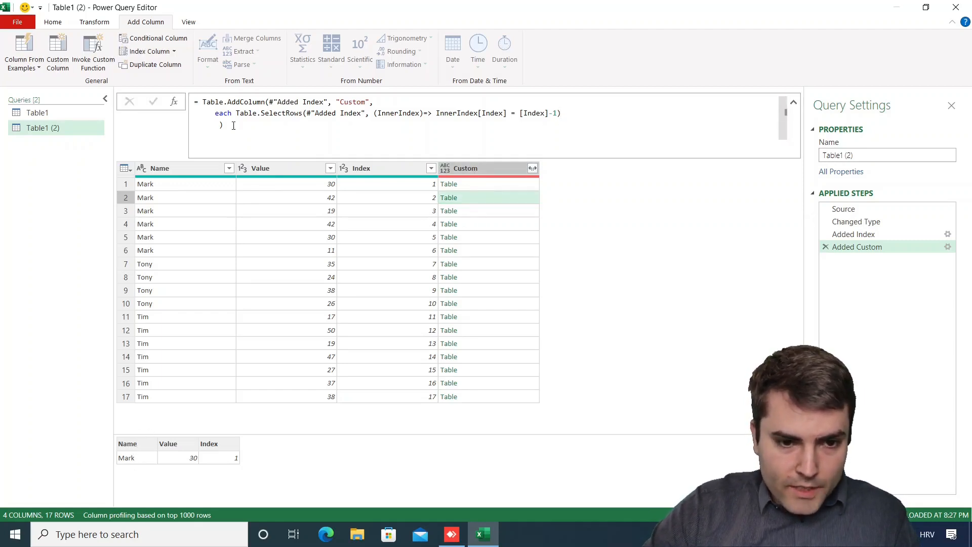
# Step: Append [Name] after the Table.SelectRows expression to extract the Name column from each nested table, and apply the formula
pyautogui.click(567, 114)
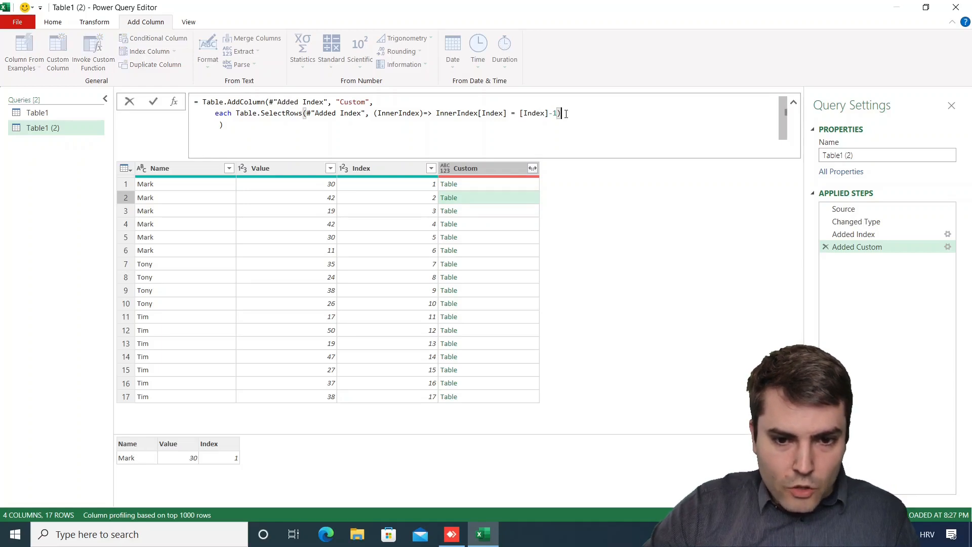
pyautogui.write('[')
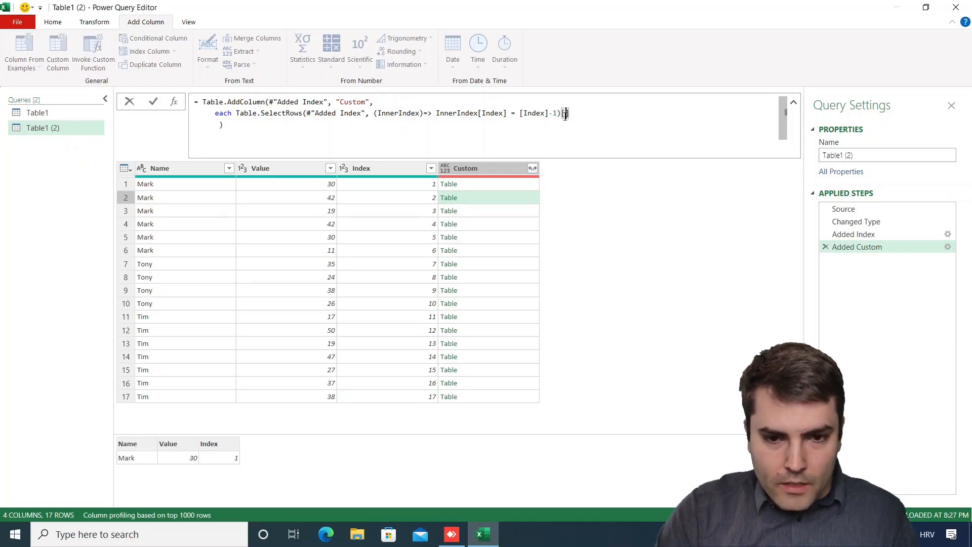
pyautogui.write('Name')
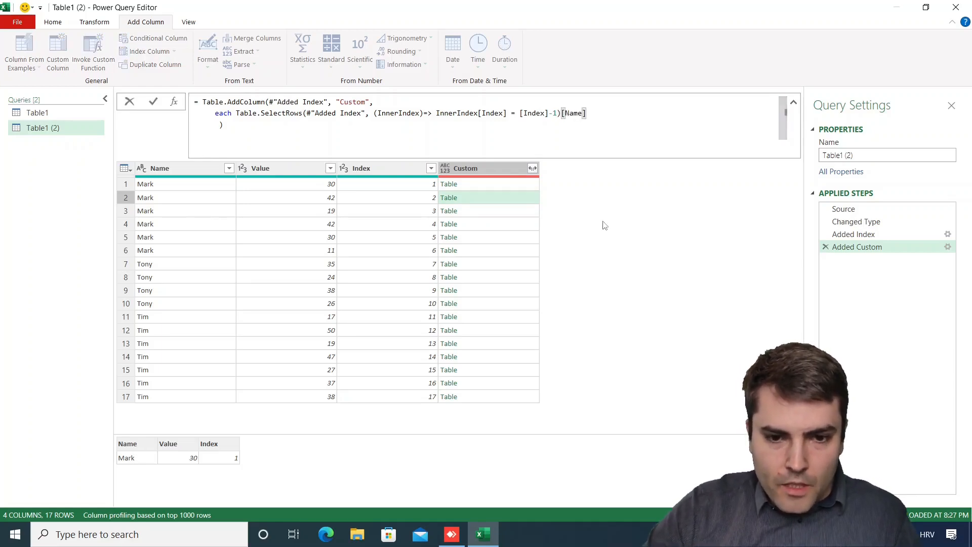
pyautogui.hotkey('ctrl', 'shift', 'Left')
pyautogui.hotkey('shift', 'Right')
pyautogui.hotkey('shift', 'Right')
pyautogui.hotkey('shift', 'Right')
pyautogui.hotkey('shift', 'Right')
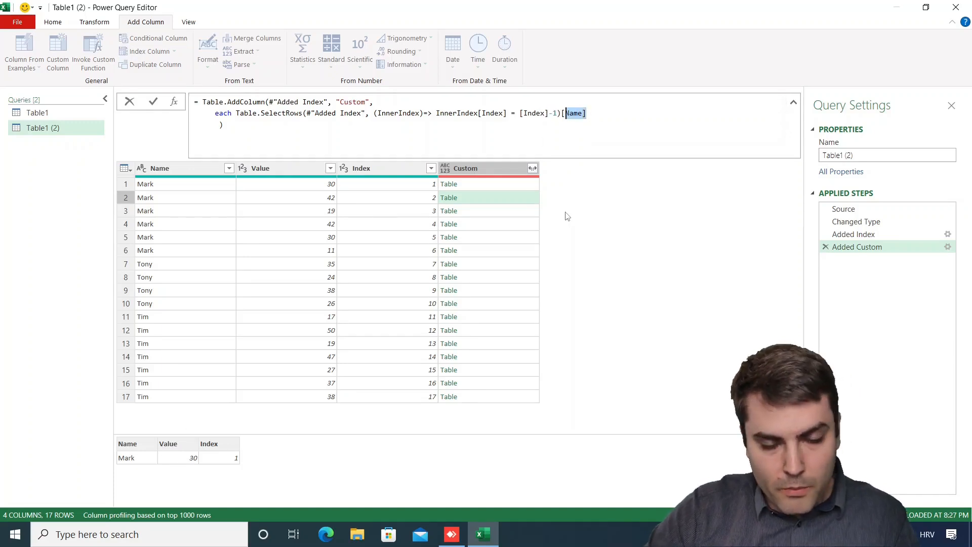
pyautogui.press('Return')
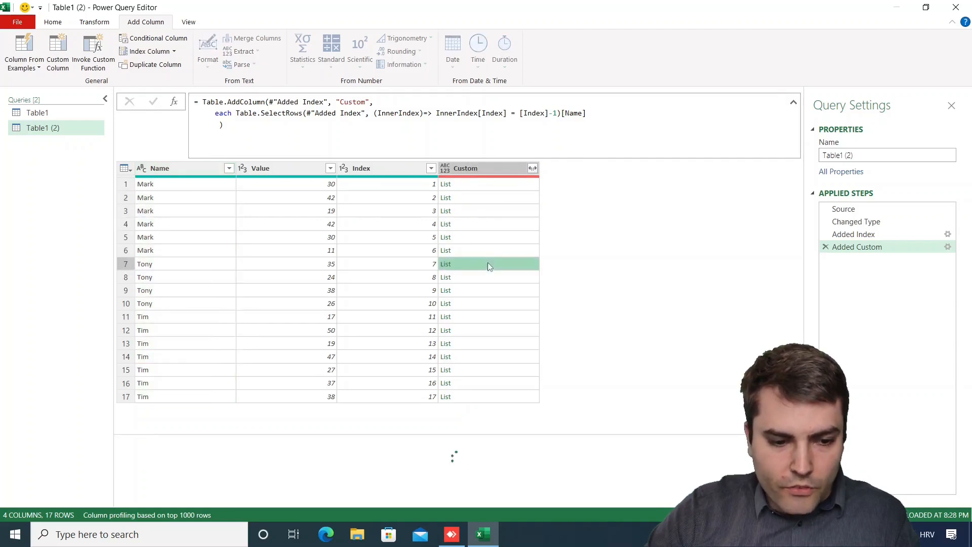
# Step: Add {0} after [Name] in the formula to return the first list item, and apply it
pyautogui.click(599, 112)
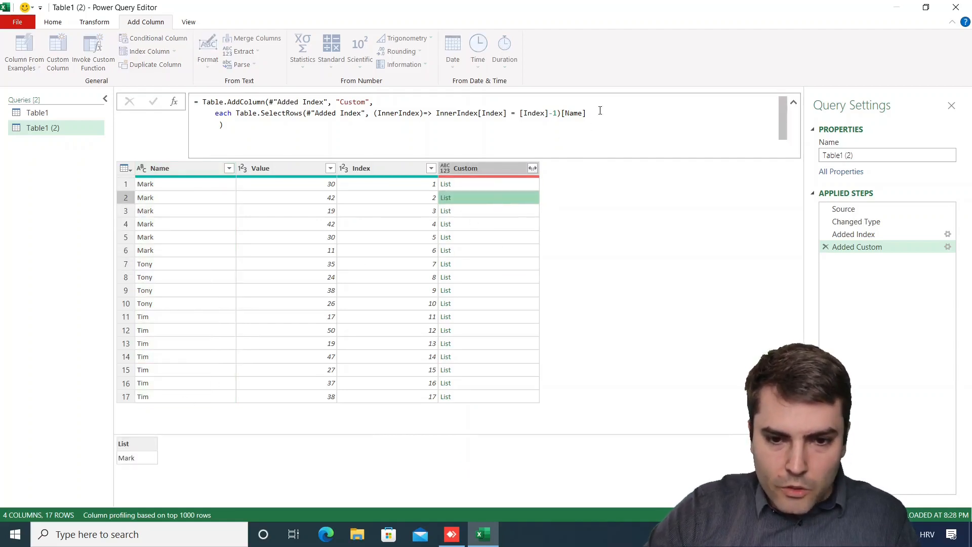
pyautogui.write('{')
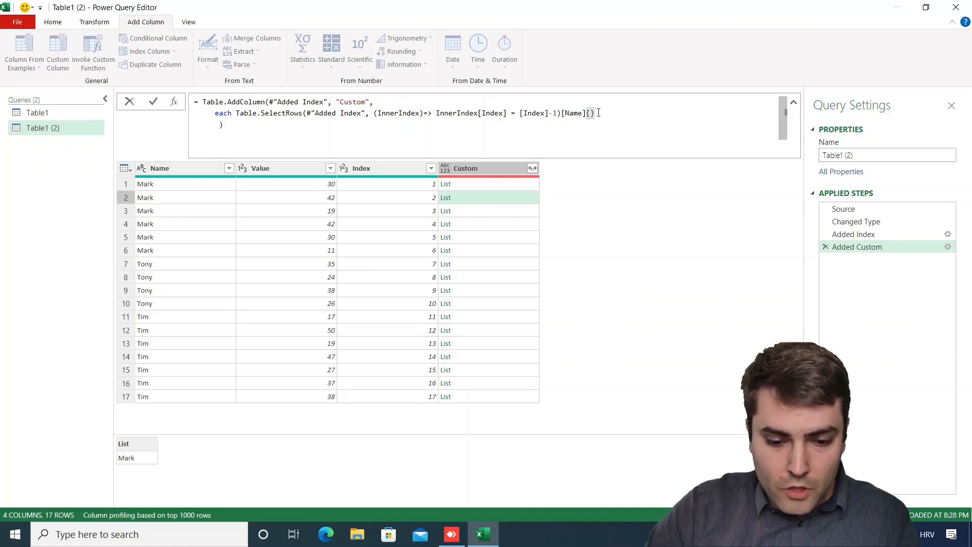
pyautogui.write('0')
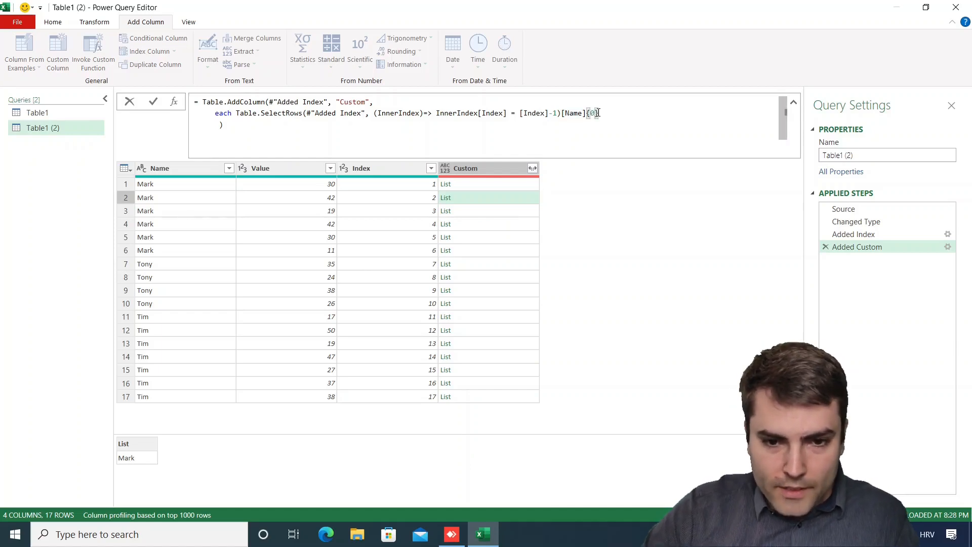
pyautogui.press('Return')
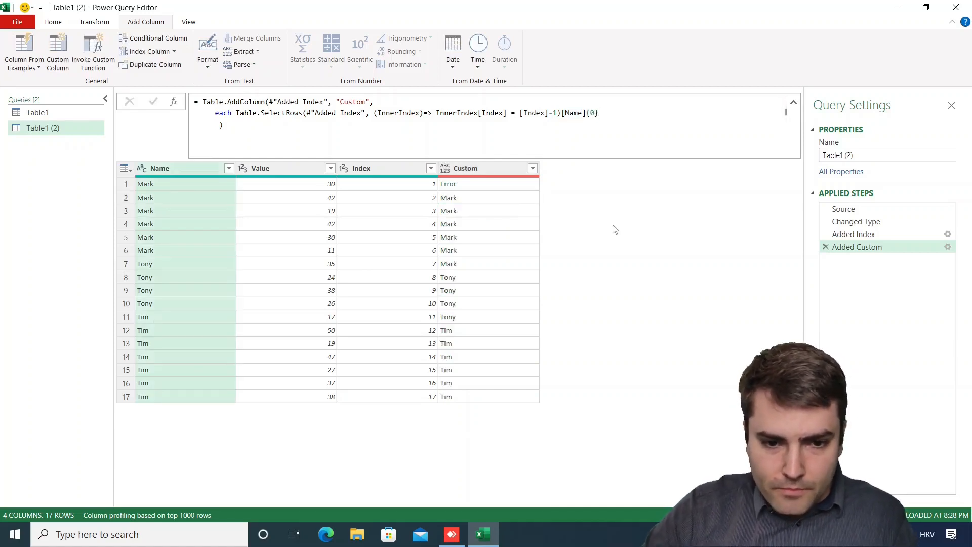
# Step: Replace the errors in the Custom column with null
pyautogui.click(481, 172)
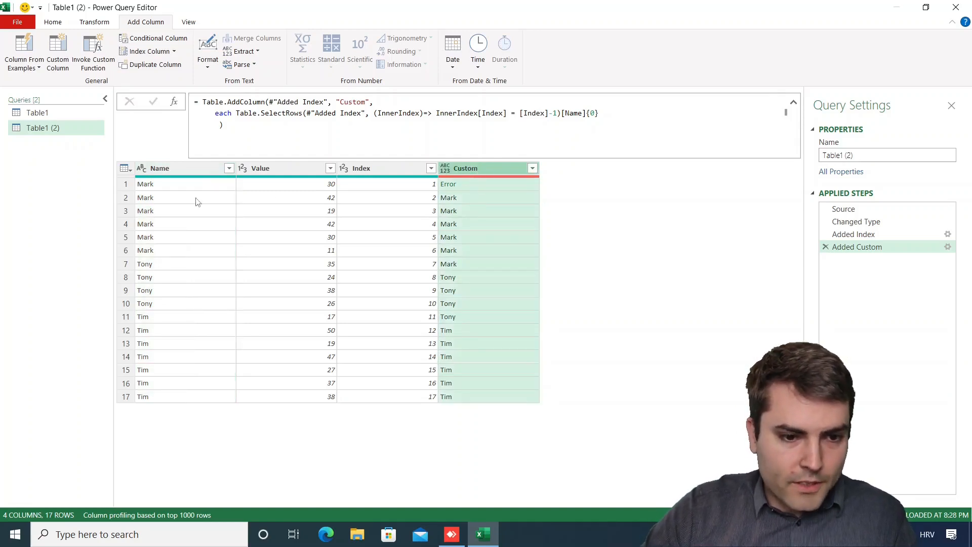
pyautogui.rightClick(471, 167)
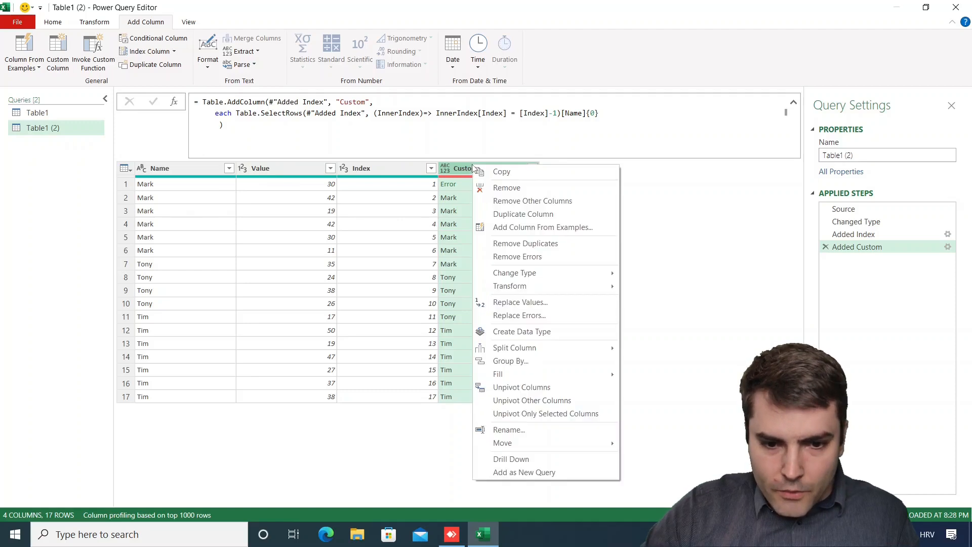
pyautogui.click(526, 316)
pyautogui.write('nul')
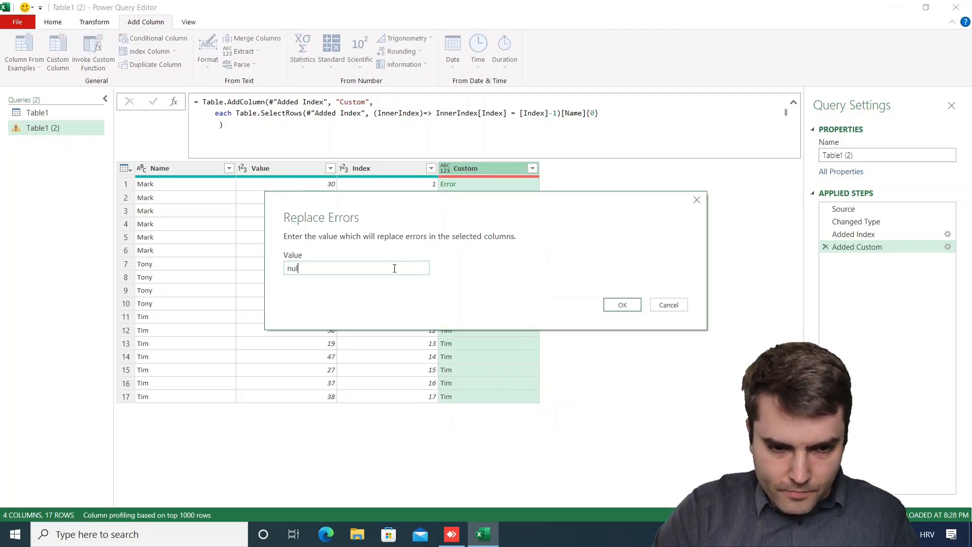
pyautogui.write('l')
pyautogui.press('Return')
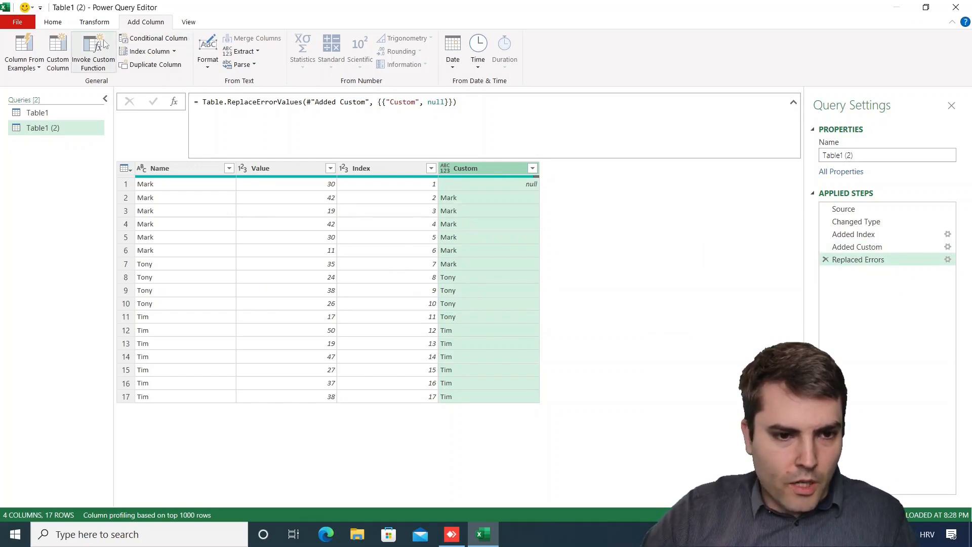
# Step: Start a conditional column whose condition tests whether Name equals the value in the Custom column
pyautogui.click(154, 38)
pyautogui.click(283, 254)
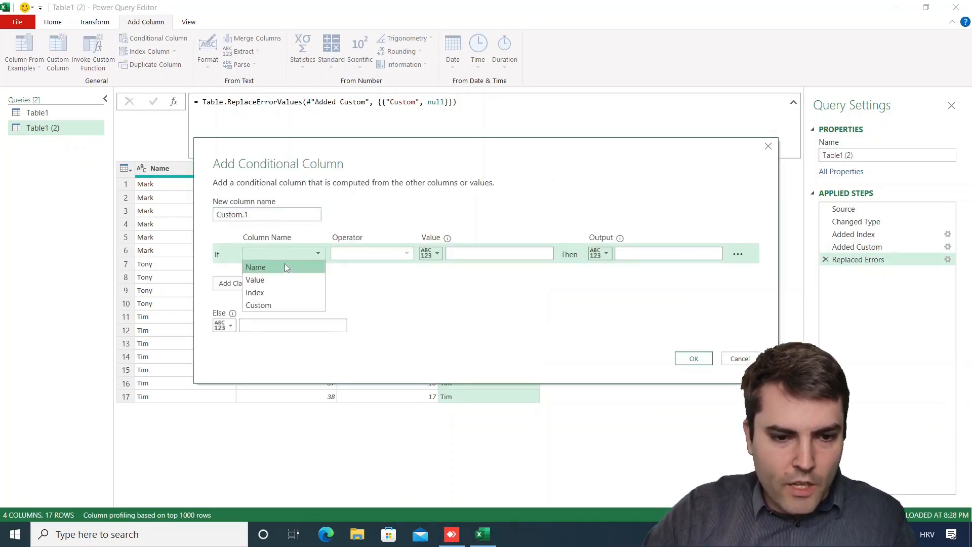
pyautogui.click(283, 265)
pyautogui.click(433, 257)
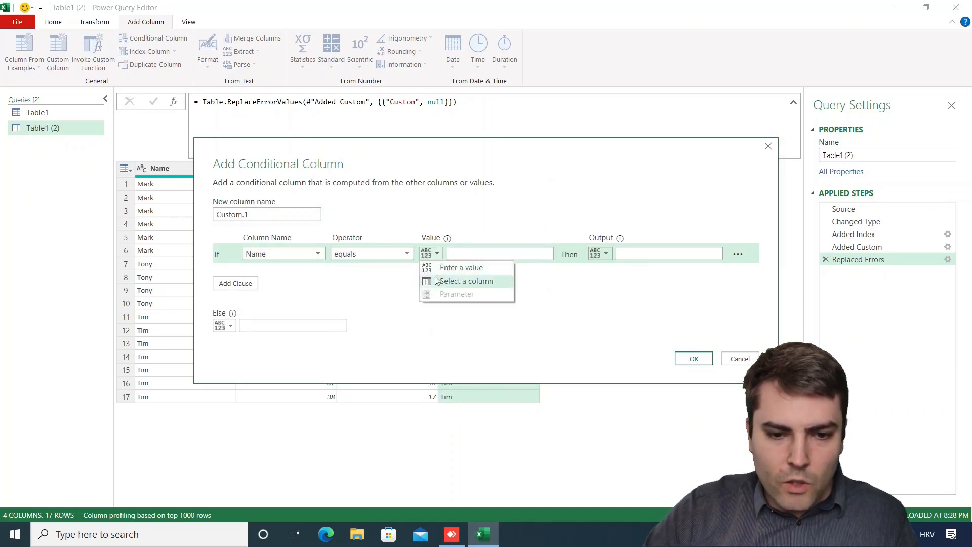
pyautogui.click(464, 277)
pyautogui.click(462, 305)
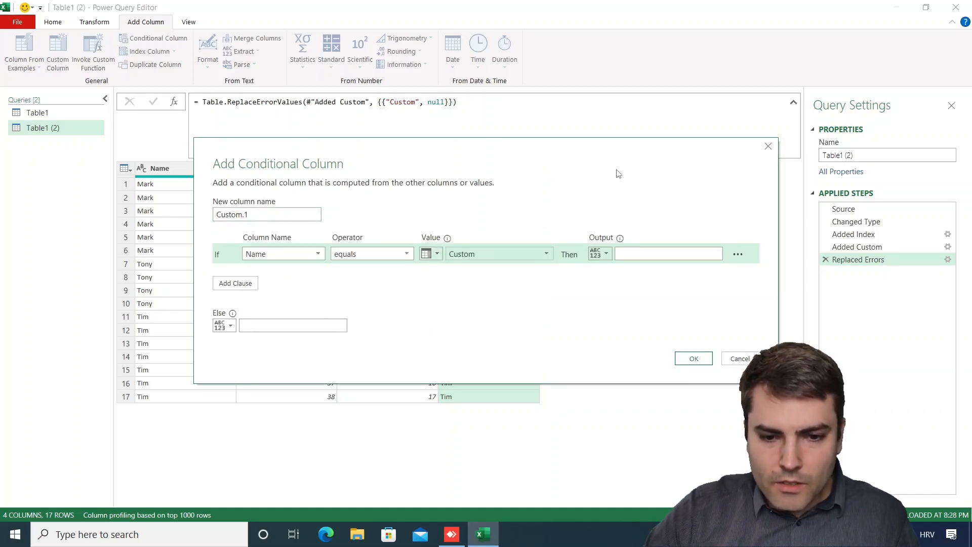
# Step: Set the condition's output to null and the Else result to the Name column, and create the conditional column
pyautogui.click(629, 253)
pyautogui.write('nu')
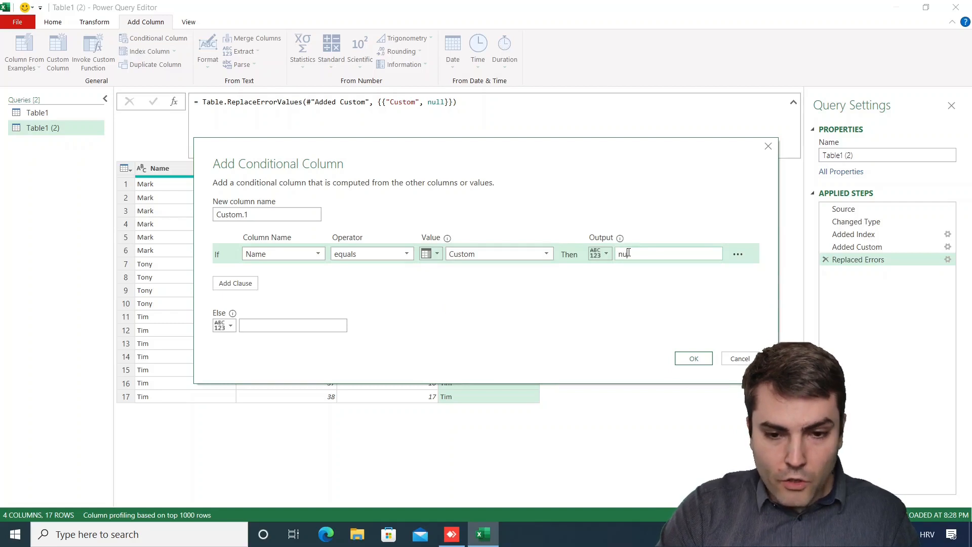
pyautogui.write('ll')
pyautogui.click(229, 326)
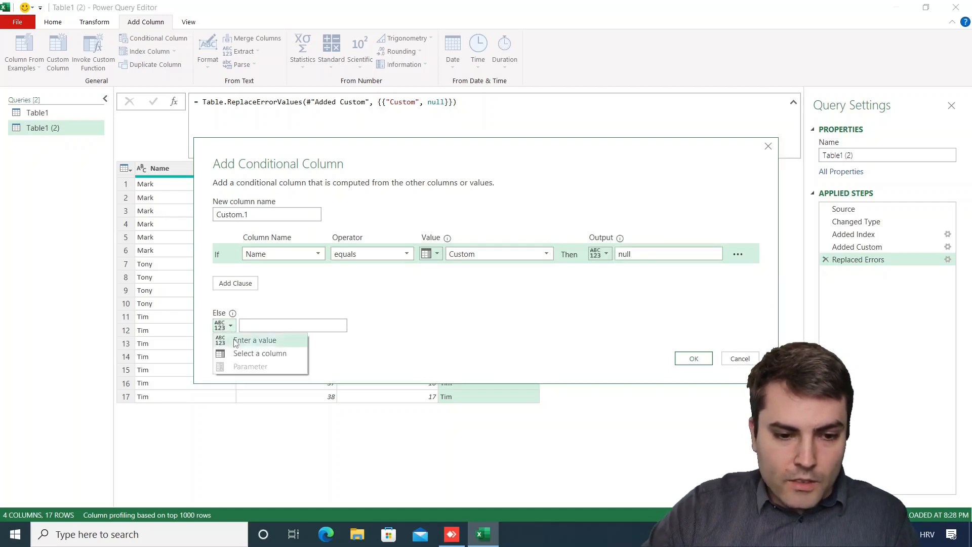
pyautogui.click(255, 340)
pyautogui.click(229, 327)
pyautogui.click(260, 354)
pyautogui.click(293, 325)
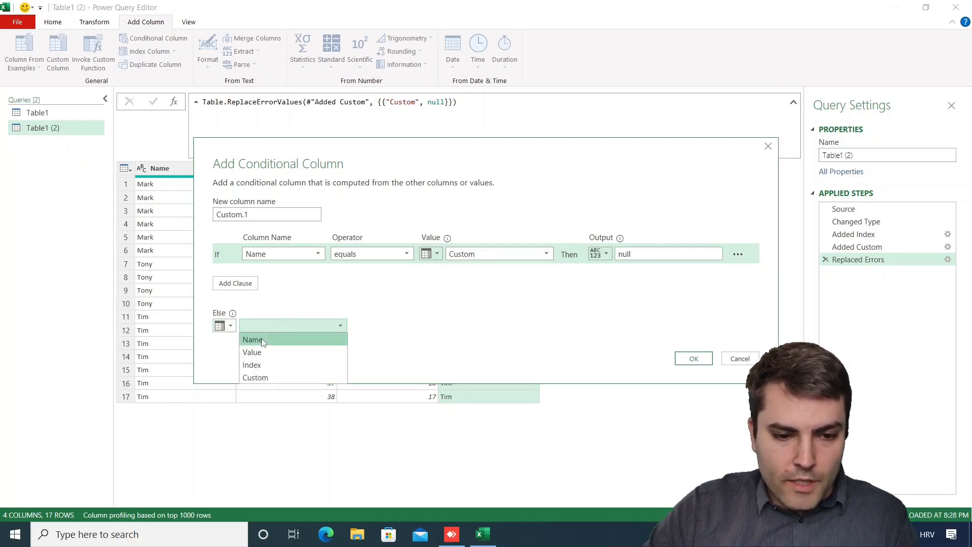
pyautogui.click(263, 343)
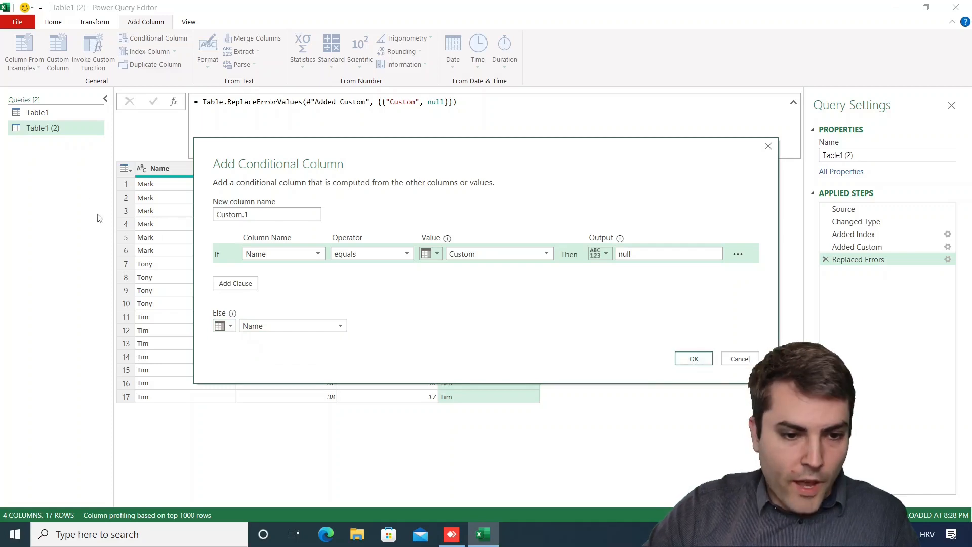
pyautogui.click(693, 359)
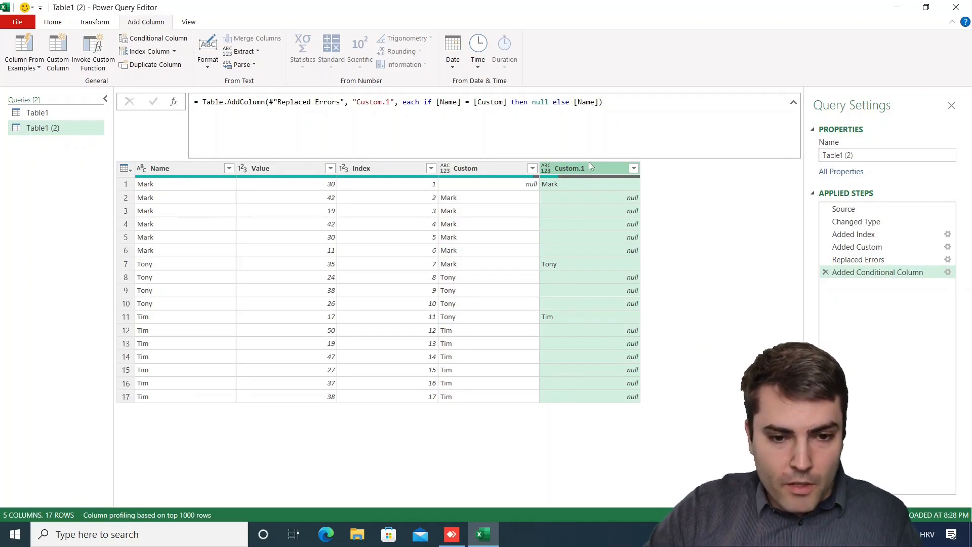
# Step: Keep only the Custom.1 and Value columns by removing all other columns
pyautogui.click(265, 167)
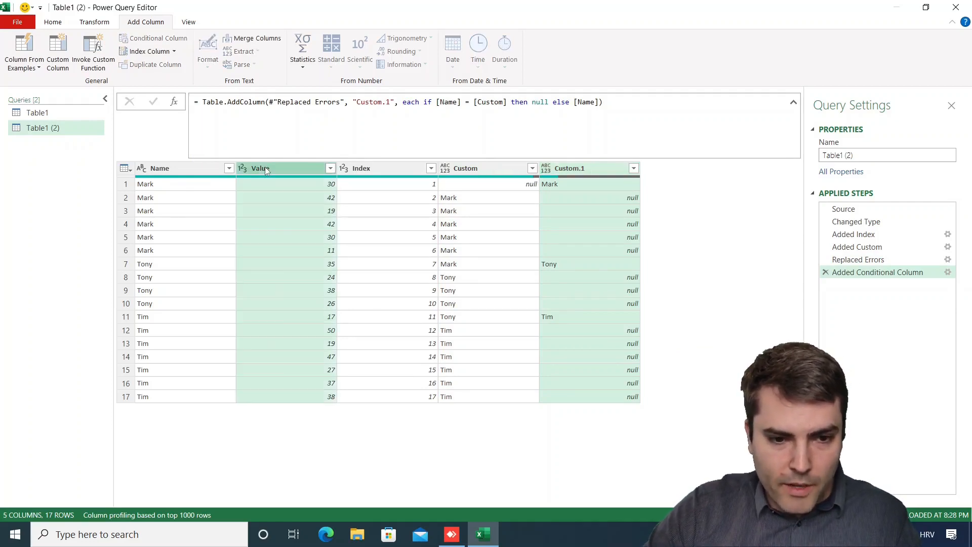
pyautogui.rightClick(265, 167)
pyautogui.click(324, 203)
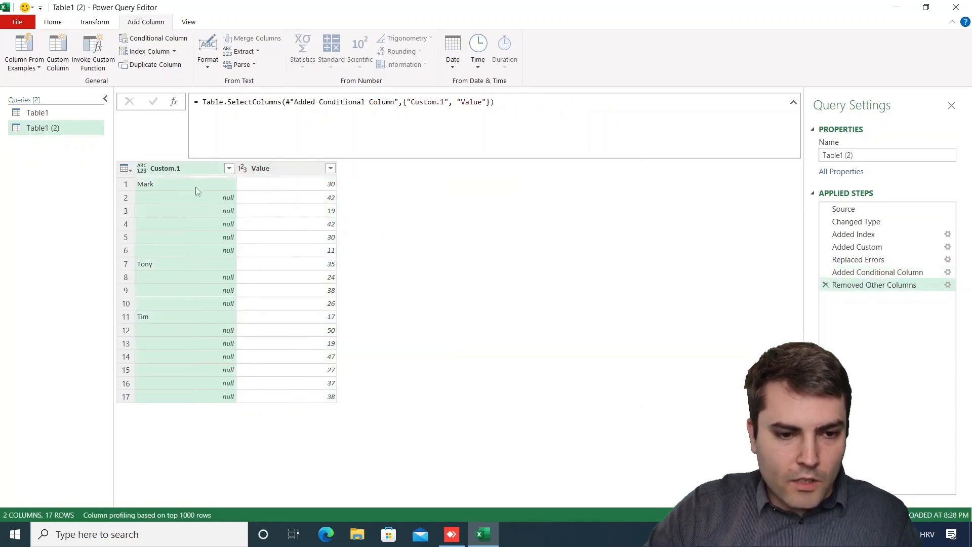
# Step: Rename the Custom.1 column to Name, and compare the Table1 query with Table1 (2)
pyautogui.doubleClick(160, 168)
pyautogui.write('N')
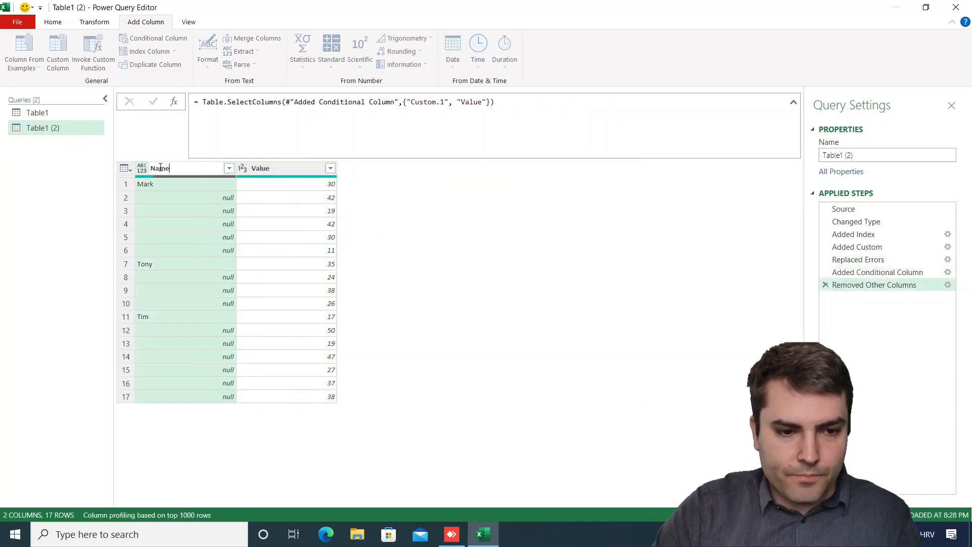
pyautogui.write('ame')
pyautogui.press('Return')
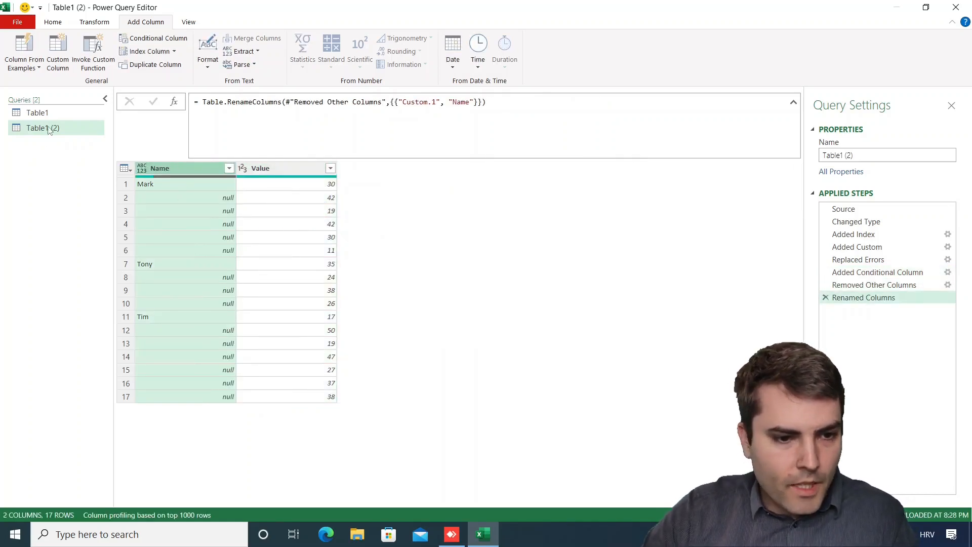
pyautogui.click(47, 115)
pyautogui.click(55, 131)
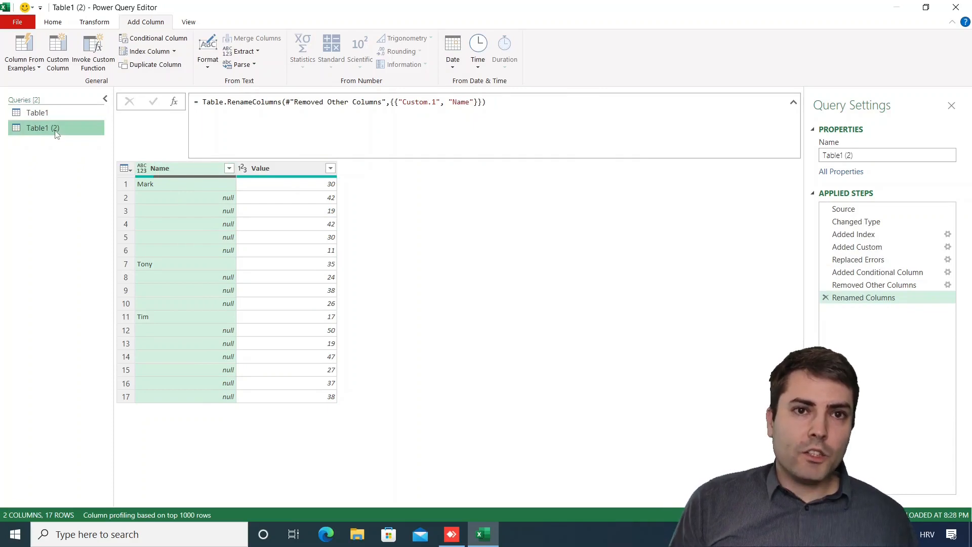